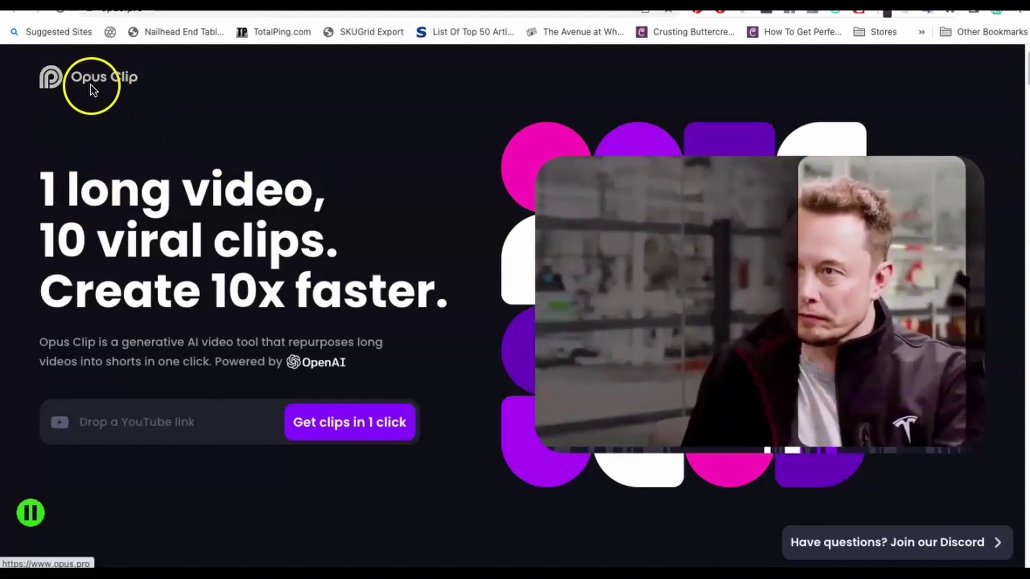
Step: Focus Opus Clip's 'Drop a YouTube link' field to show the video-type tips
{"action": "scroll", "coordinate": [127, 97], "scroll_direction": "down", "scroll_amount": 2}
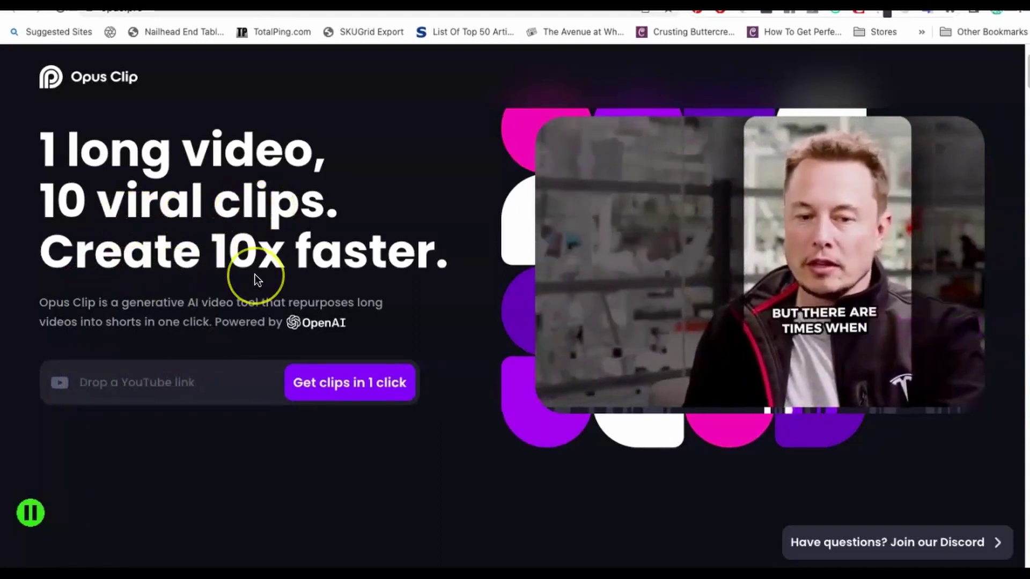
{"action": "scroll", "coordinate": [256, 274], "scroll_direction": "up", "scroll_amount": 1}
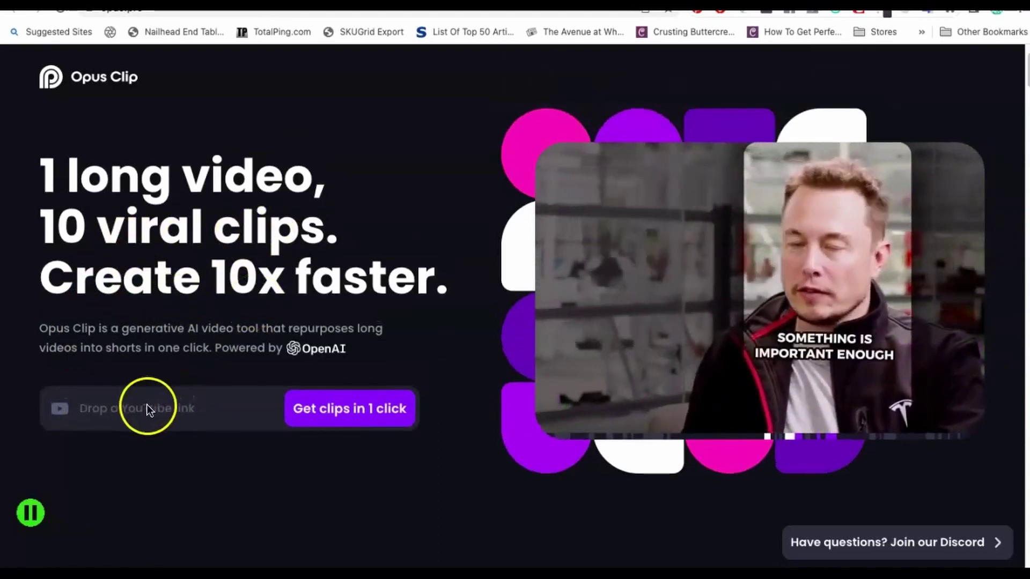
{"action": "left_click", "coordinate": [147, 408]}
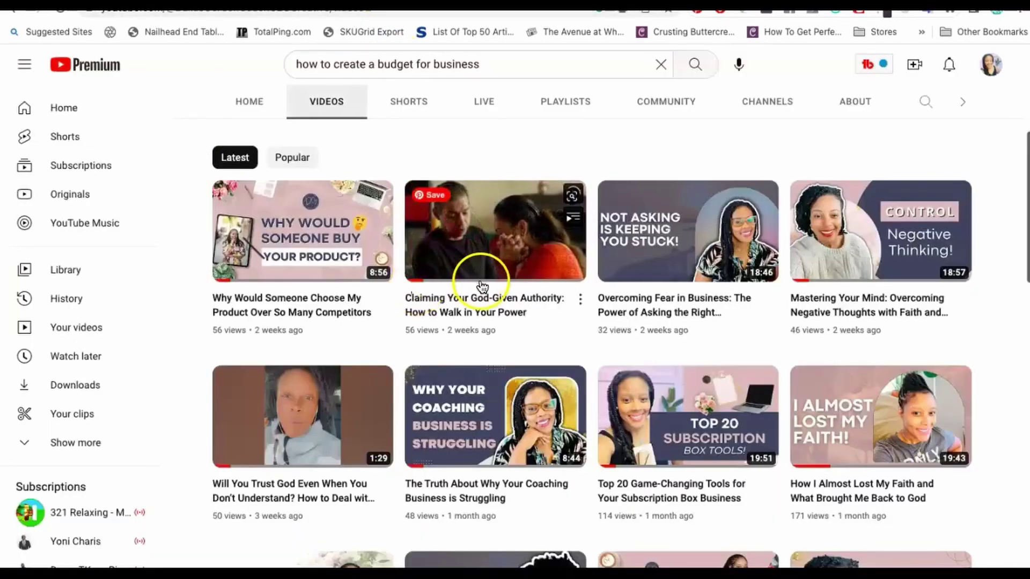
Step: Open and pause the 'Claiming Your God-Given Authority' video, then copy its youtu.be share link
{"action": "scroll", "coordinate": [507, 327], "scroll_direction": "down", "scroll_amount": 1}
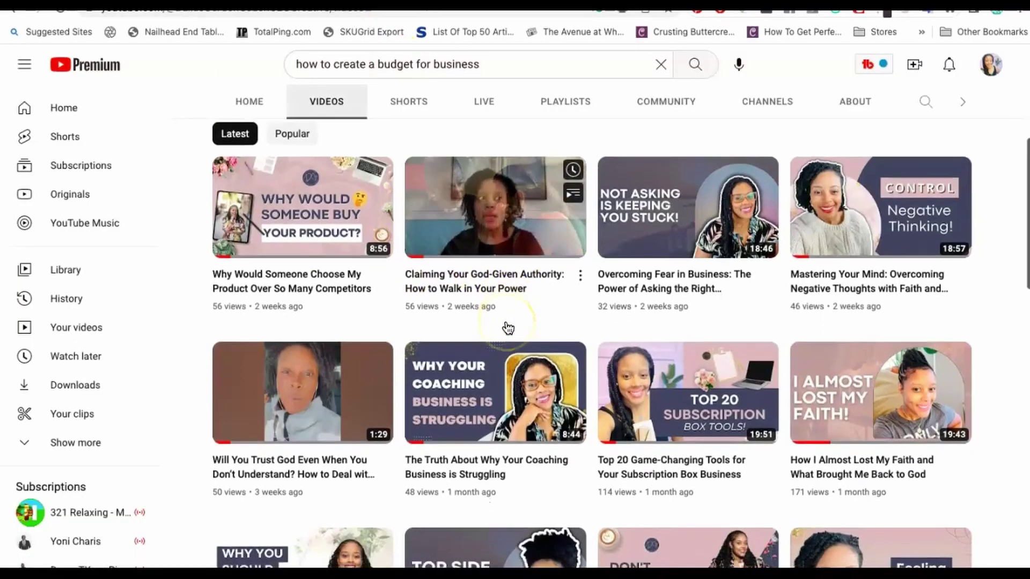
{"action": "scroll", "coordinate": [507, 327], "scroll_direction": "down", "scroll_amount": 4}
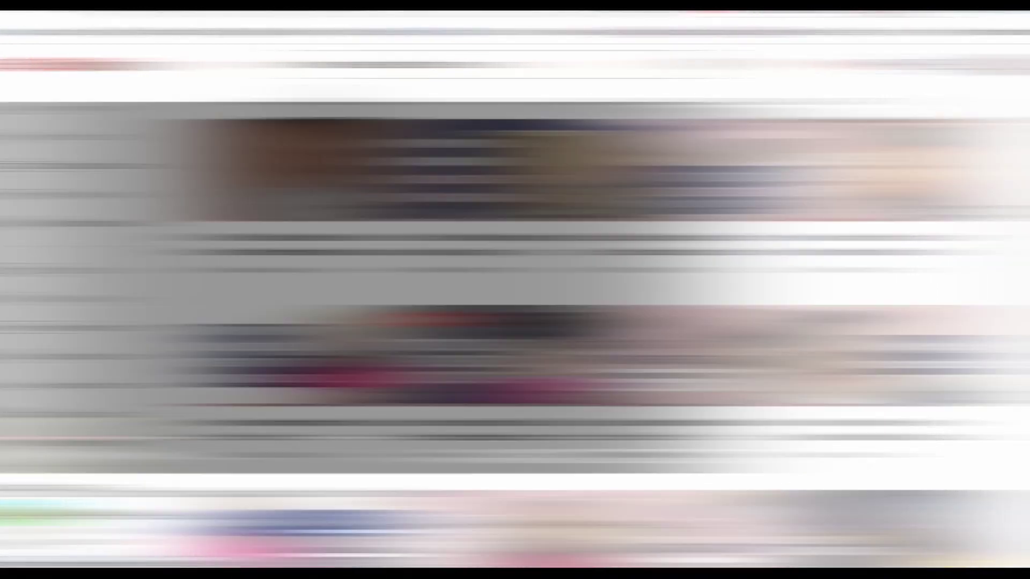
{"action": "left_click", "coordinate": [52, 457]}
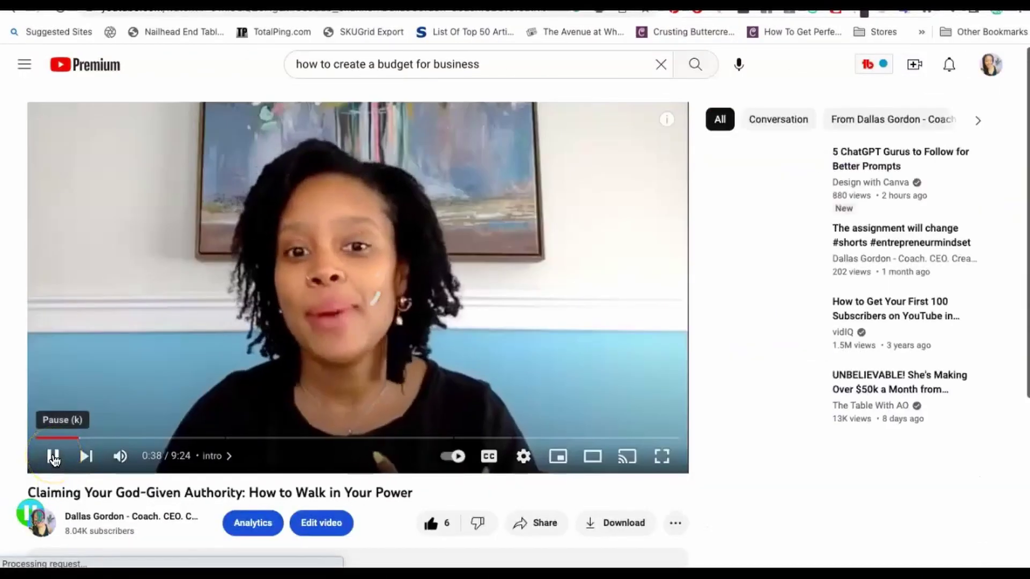
{"action": "left_click", "coordinate": [53, 457]}
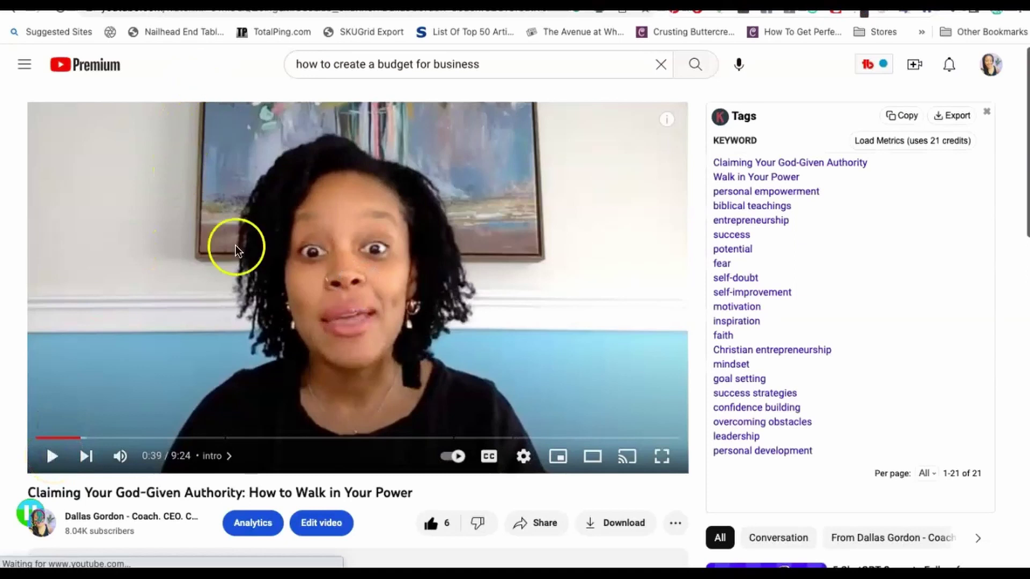
{"action": "left_click", "coordinate": [541, 524]}
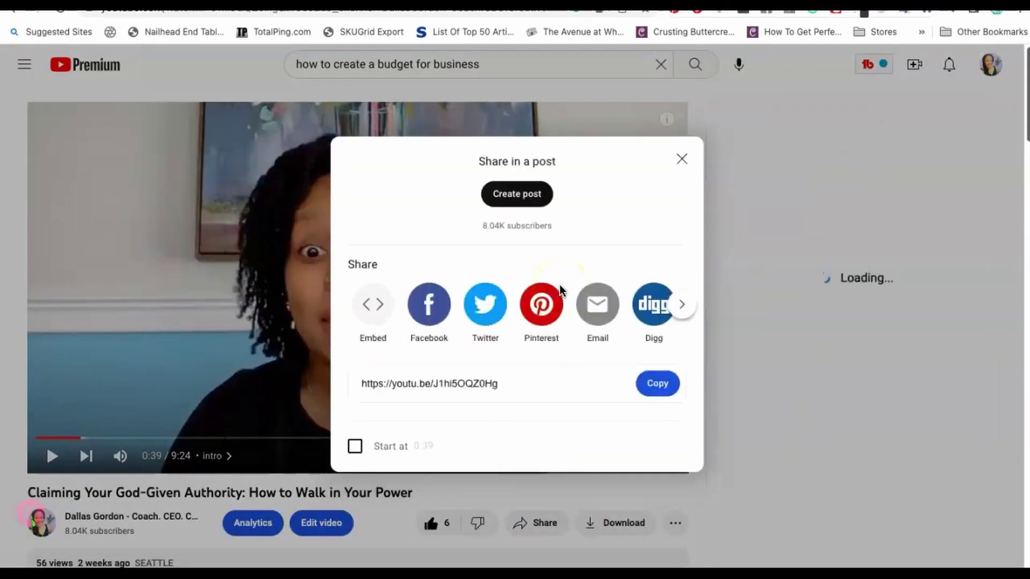
{"action": "left_click", "coordinate": [658, 390]}
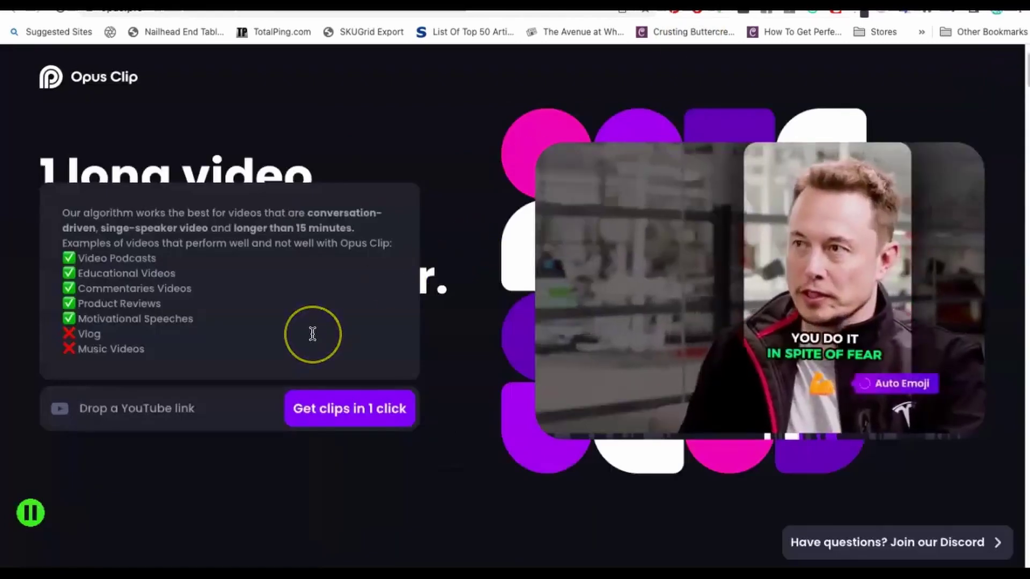
Step: Paste the youtu.be link into Opus Clip and submit it with 'Get clips in 1 click'
{"action": "key", "text": "ctrl+v"}
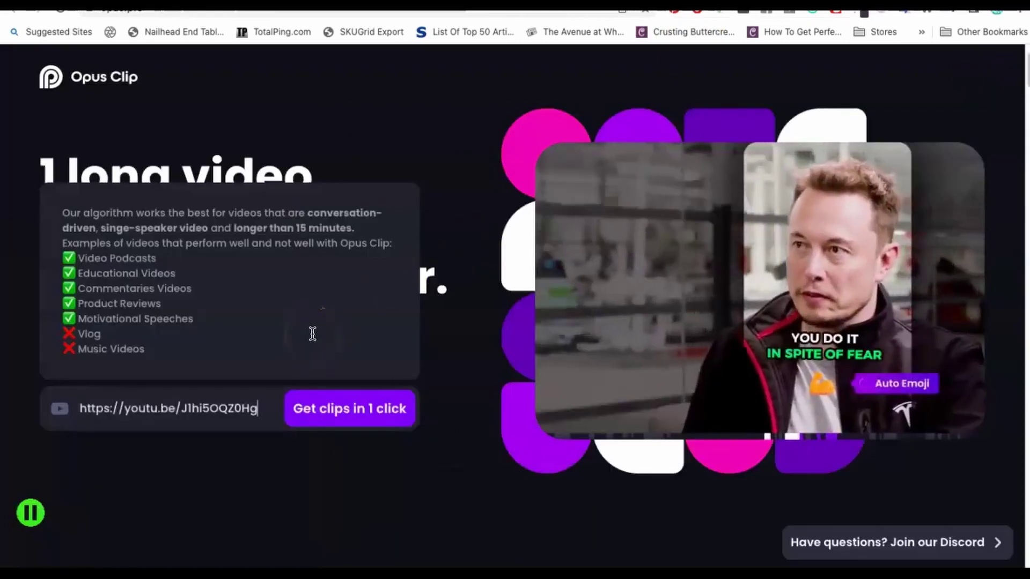
{"action": "left_click", "coordinate": [336, 410]}
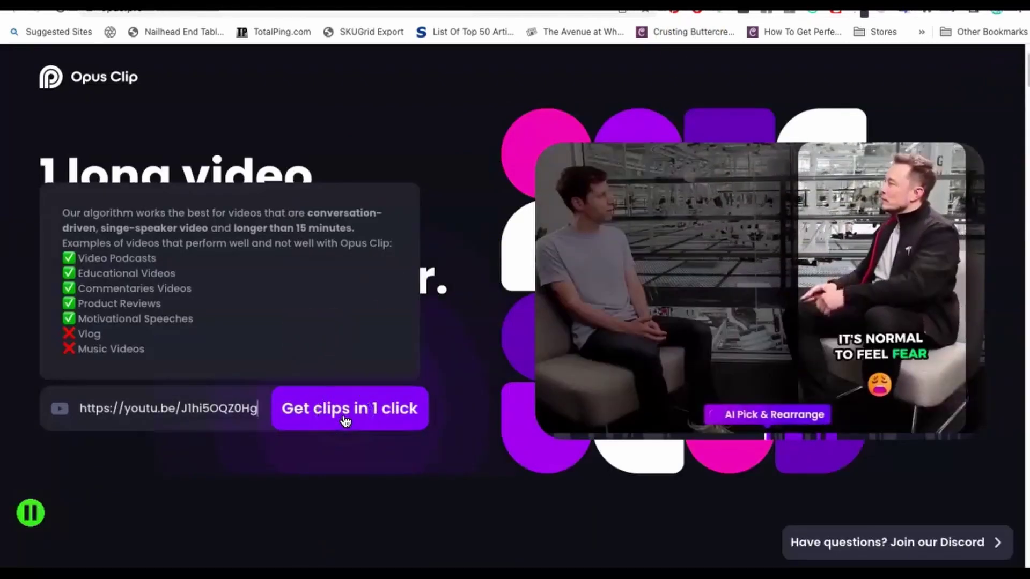
{"action": "left_click", "coordinate": [344, 418]}
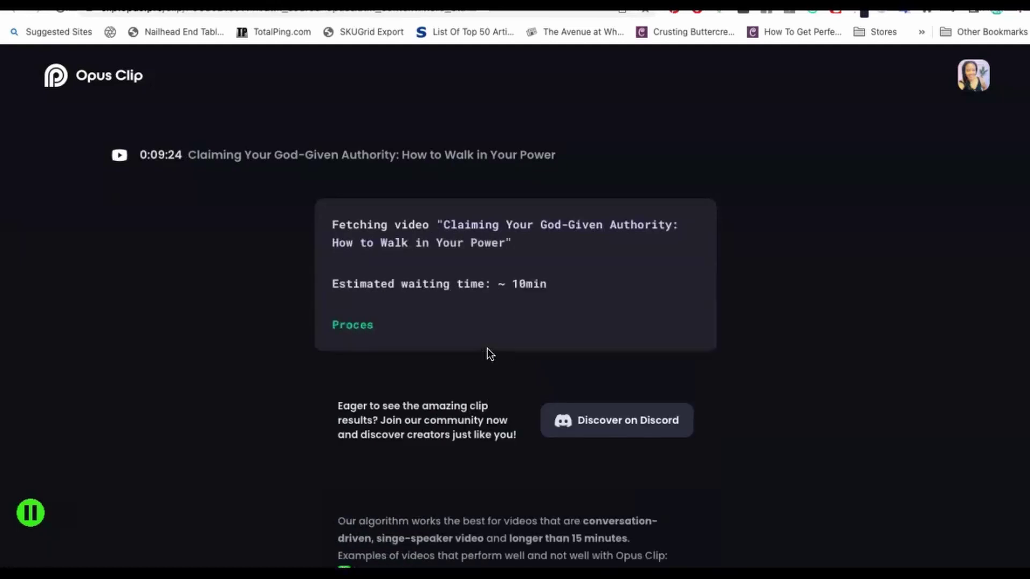
Step: Scroll the Opus Clip processing page while the 9:24 video is analyzed
{"action": "scroll", "coordinate": [517, 319], "scroll_direction": "down", "scroll_amount": 2}
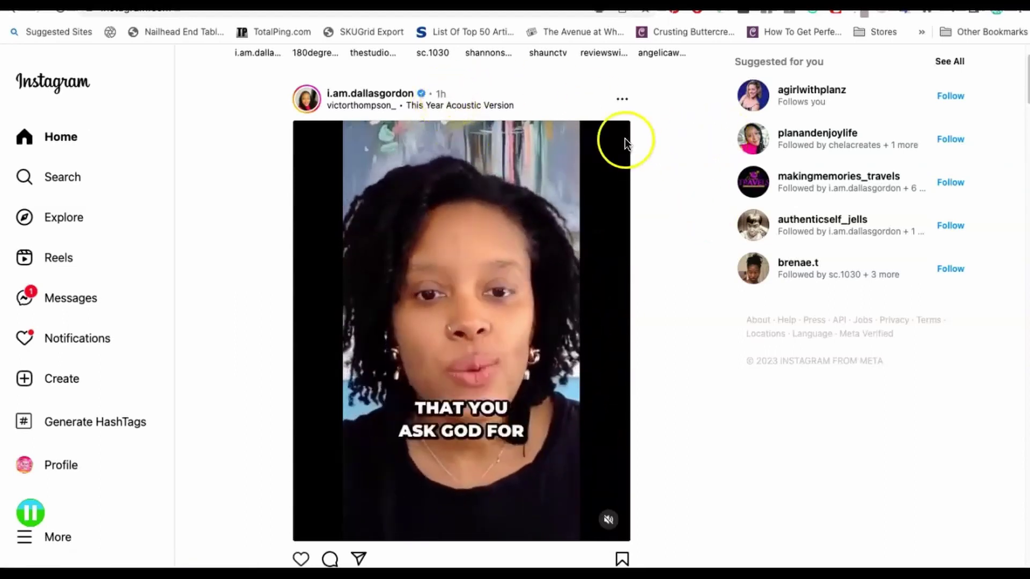
Step: Toggle the Instagram reel's sound, pause it, and open the creator's profile
{"action": "left_click", "coordinate": [609, 520]}
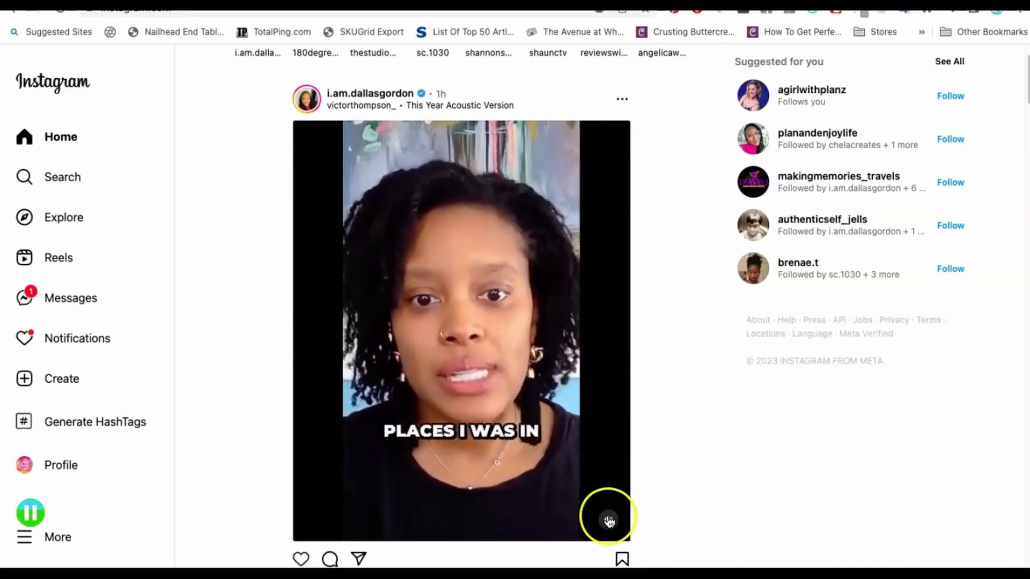
{"action": "left_click", "coordinate": [486, 325]}
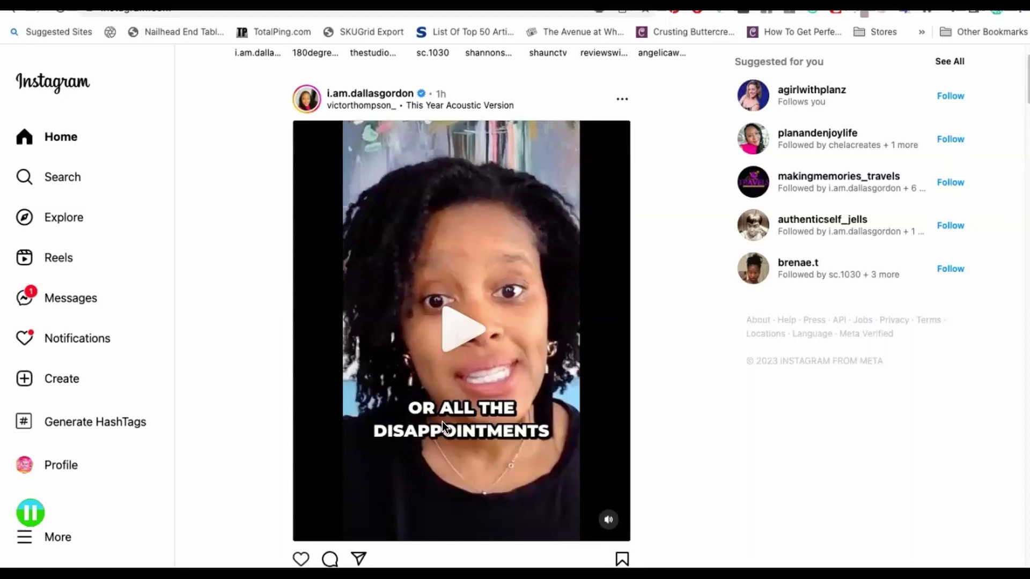
{"action": "left_click", "coordinate": [395, 94]}
Step: Browse the creator's posts grid, then return to the Opus Clip results page
{"action": "left_click", "coordinate": [546, 195]}
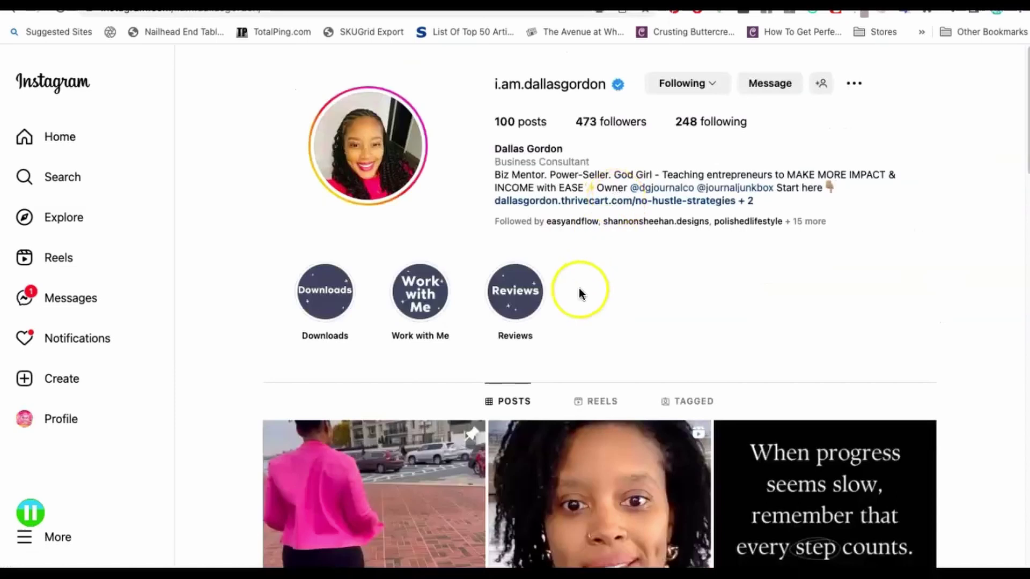
{"action": "scroll", "coordinate": [578, 287], "scroll_direction": "down", "scroll_amount": 1}
{"action": "scroll", "coordinate": [578, 288], "scroll_direction": "down", "scroll_amount": 4}
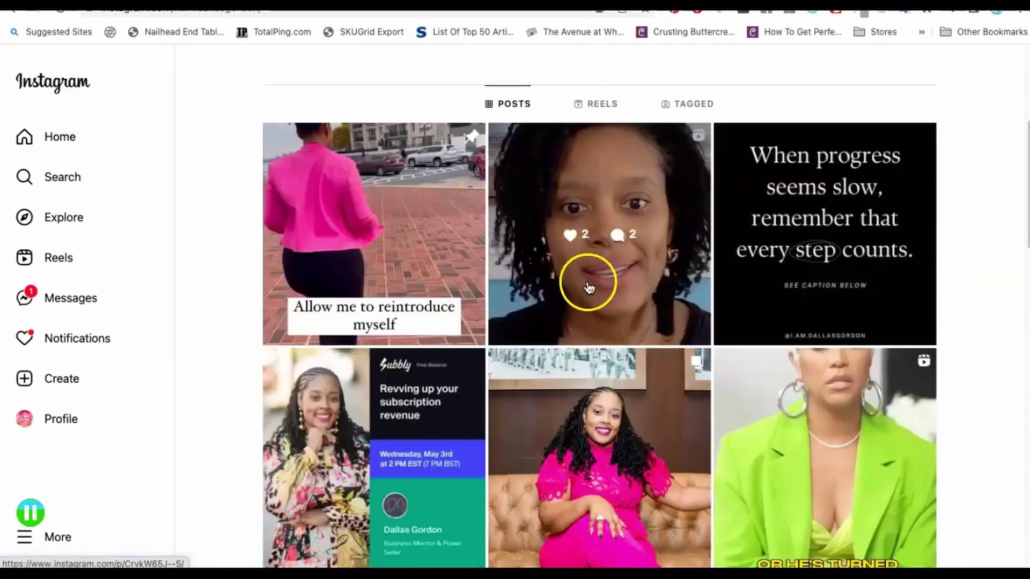
{"action": "scroll", "coordinate": [587, 294], "scroll_direction": "down", "scroll_amount": 1}
{"action": "scroll", "coordinate": [586, 294], "scroll_direction": "down", "scroll_amount": 8}
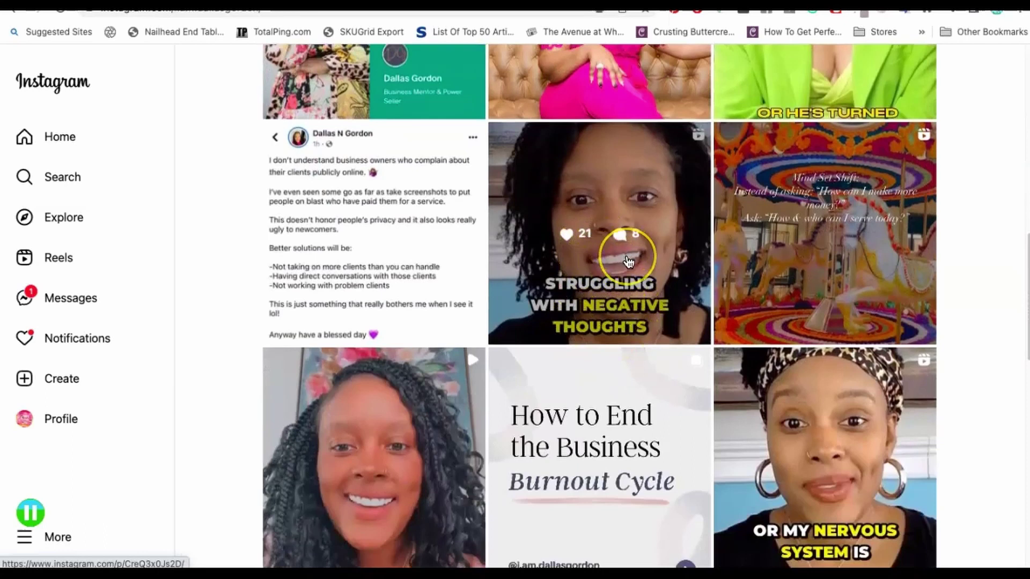
{"action": "scroll", "coordinate": [629, 263], "scroll_direction": "down", "scroll_amount": 2}
{"action": "scroll", "coordinate": [628, 263], "scroll_direction": "down", "scroll_amount": 5}
{"action": "scroll", "coordinate": [626, 264], "scroll_direction": "up", "scroll_amount": 2}
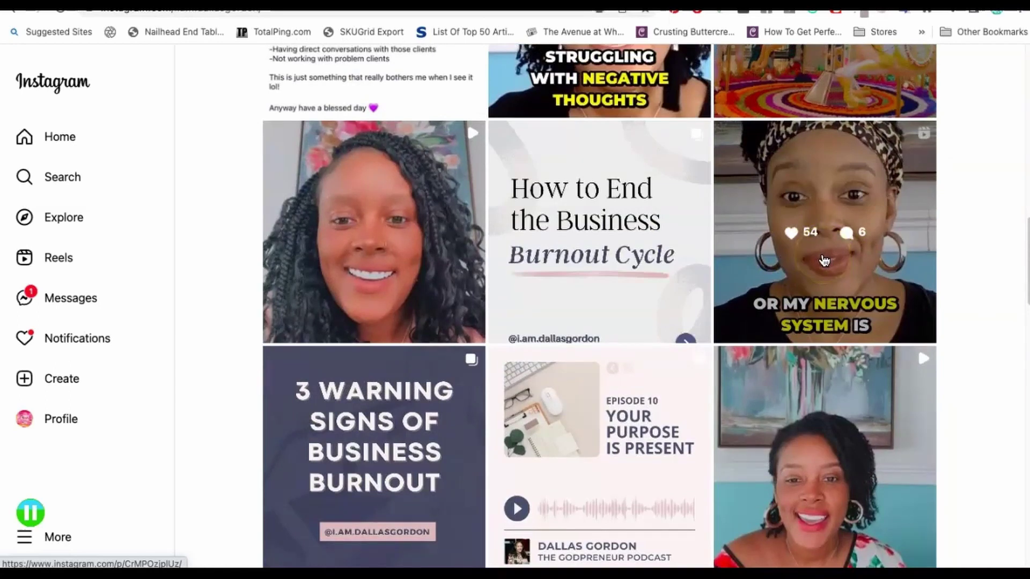
{"action": "left_click", "coordinate": [828, 5]}
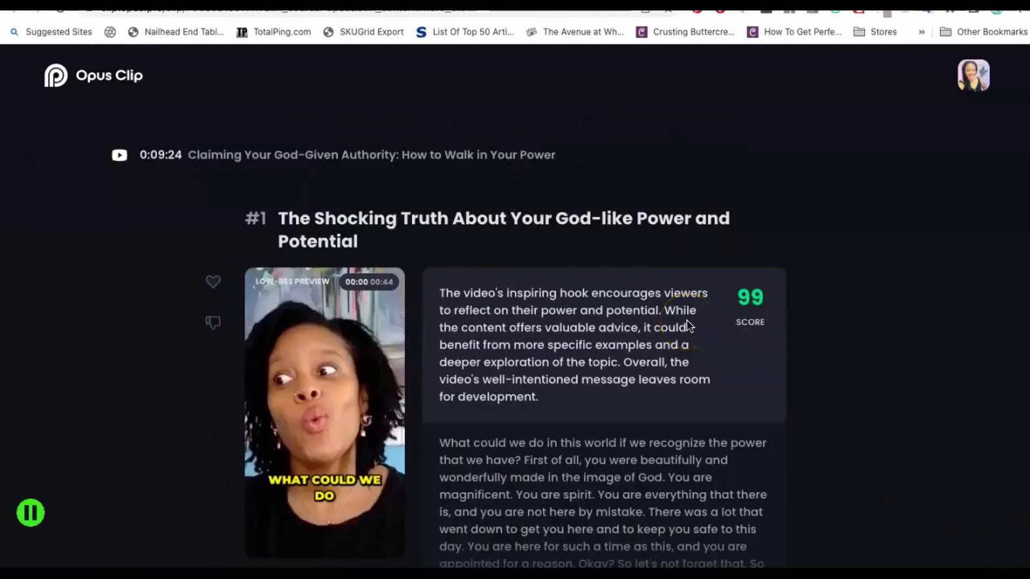
Step: Scroll through the scored clips and check the top clip's 99 score details
{"action": "scroll", "coordinate": [687, 324], "scroll_direction": "down", "scroll_amount": 5}
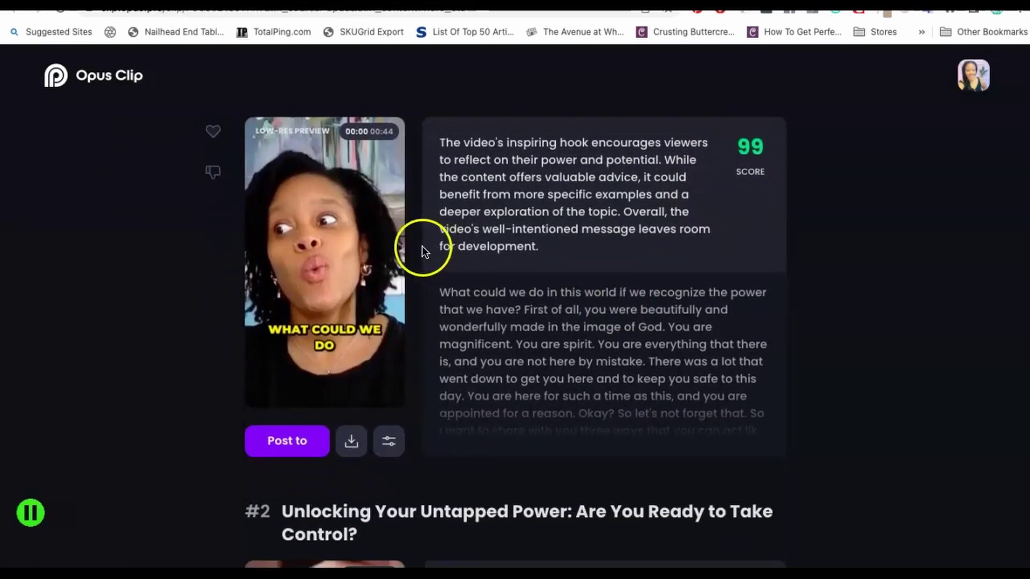
{"action": "scroll", "coordinate": [513, 283], "scroll_direction": "down", "scroll_amount": 5}
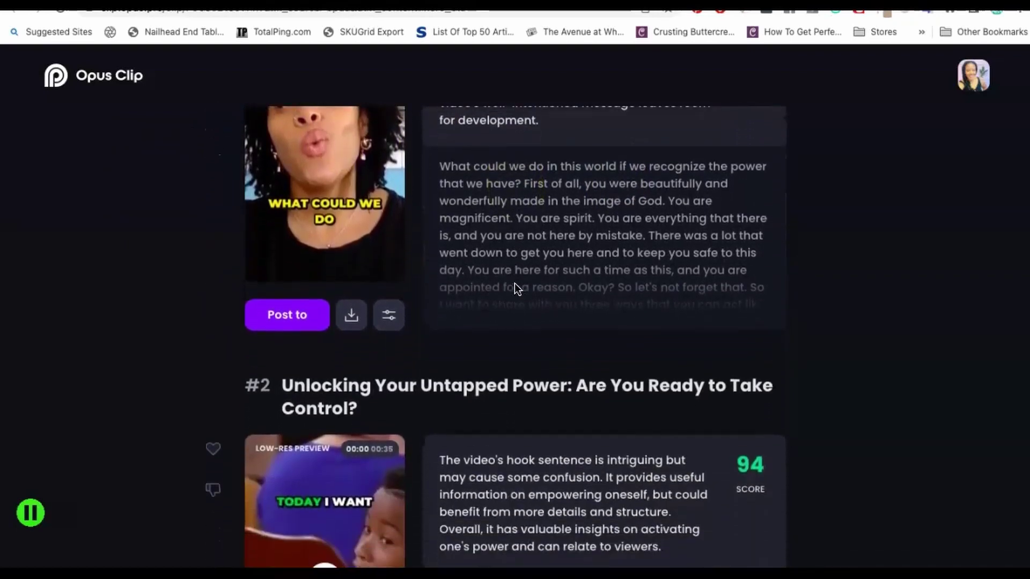
{"action": "scroll", "coordinate": [514, 282], "scroll_direction": "down", "scroll_amount": 12}
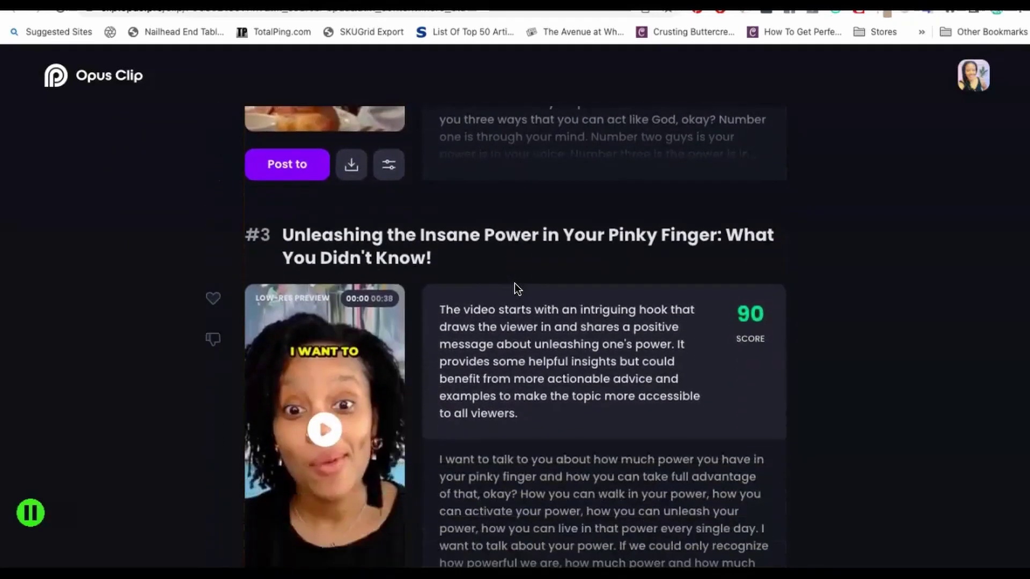
{"action": "scroll", "coordinate": [514, 282], "scroll_direction": "down", "scroll_amount": 20}
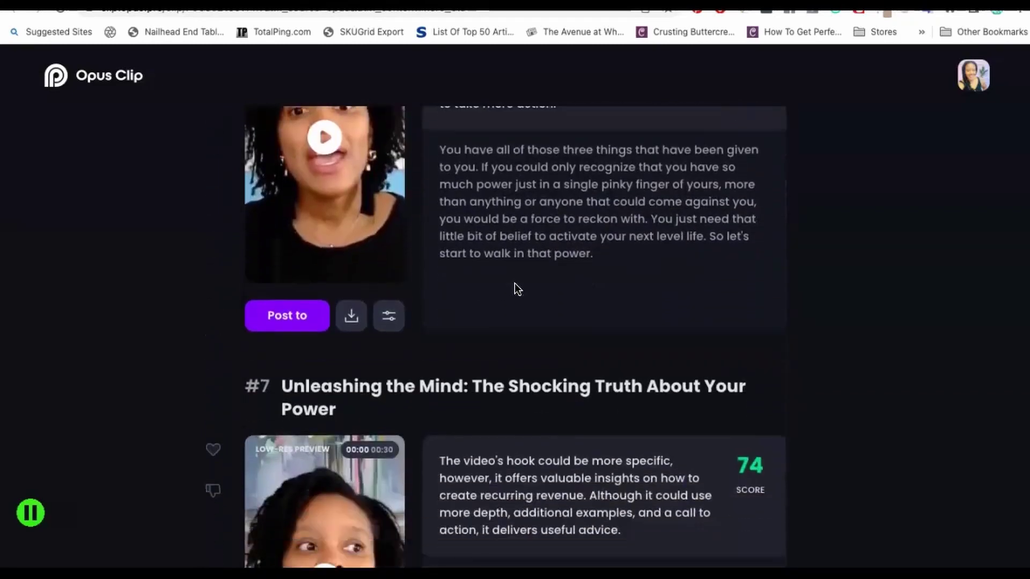
{"action": "scroll", "coordinate": [514, 282], "scroll_direction": "down", "scroll_amount": 14}
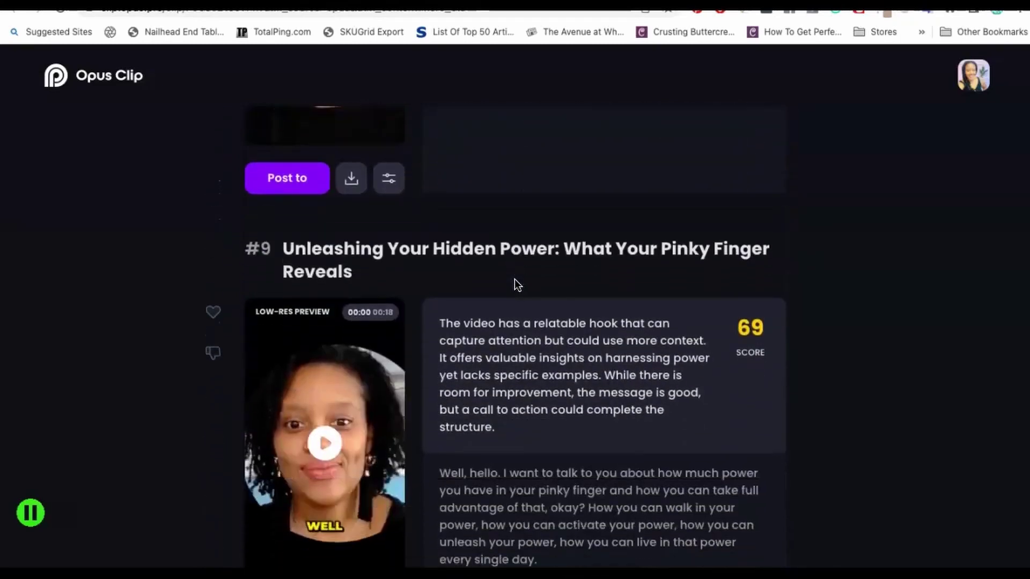
{"action": "scroll", "coordinate": [514, 279], "scroll_direction": "up", "scroll_amount": 20}
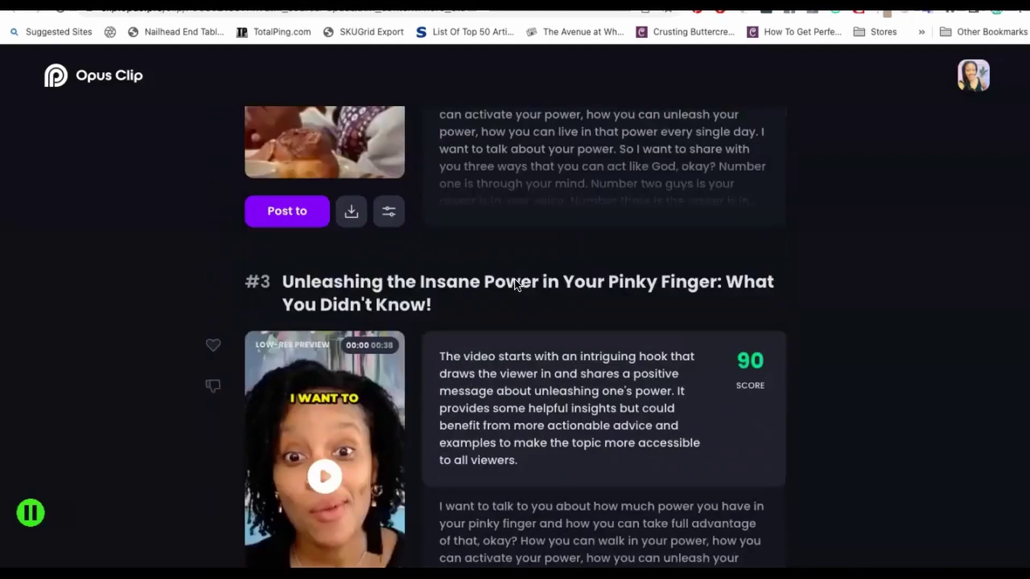
{"action": "scroll", "coordinate": [514, 279], "scroll_direction": "up", "scroll_amount": 7}
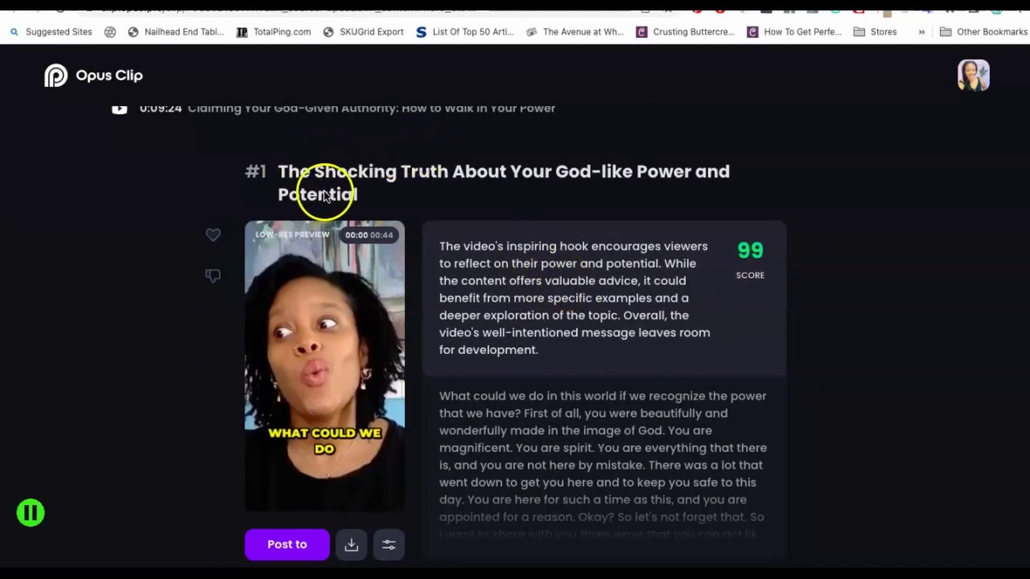
{"action": "scroll", "coordinate": [323, 193], "scroll_direction": "up", "scroll_amount": 1}
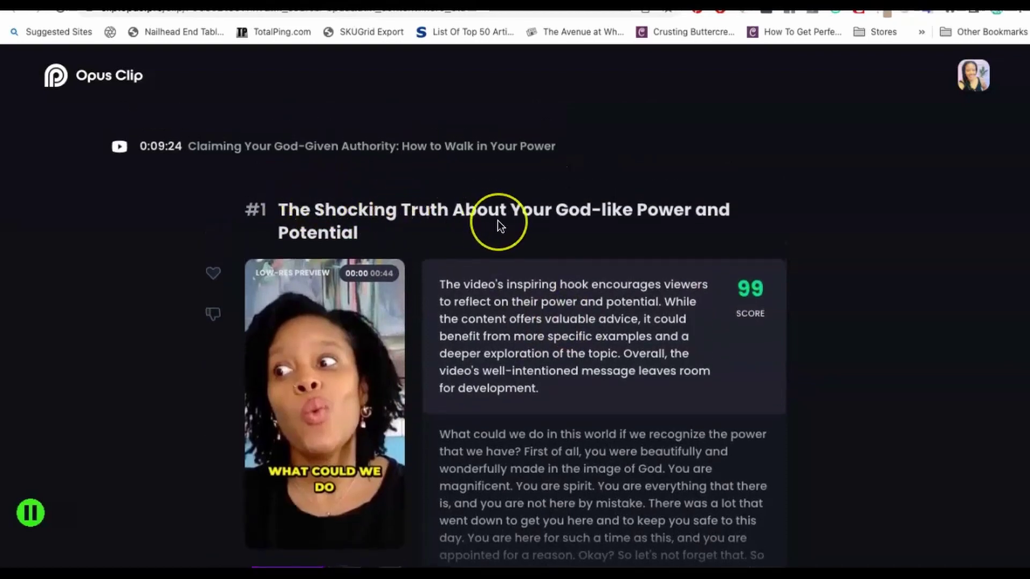
{"action": "scroll", "coordinate": [498, 221], "scroll_direction": "down", "scroll_amount": 2}
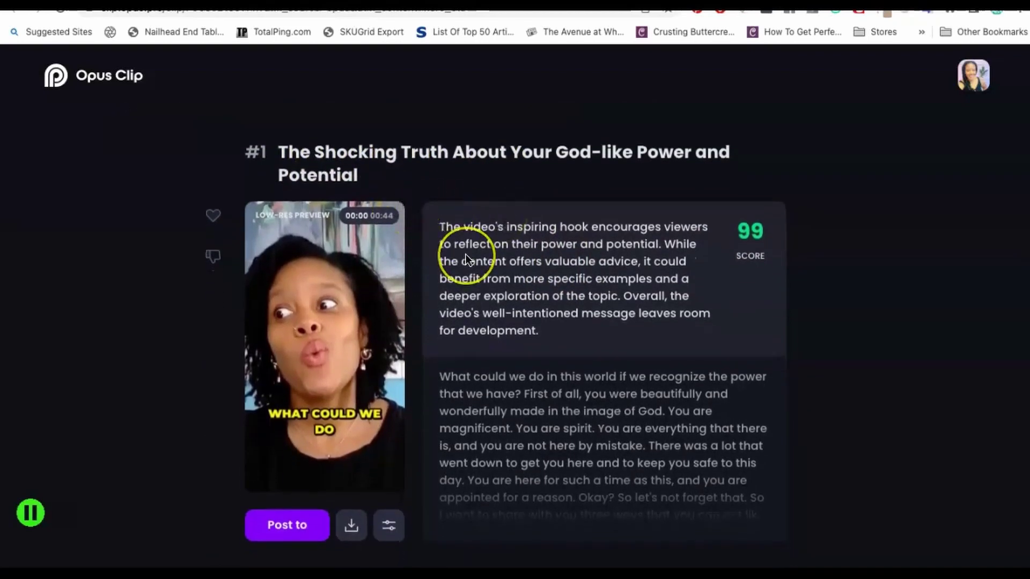
{"action": "scroll", "coordinate": [466, 256], "scroll_direction": "down", "scroll_amount": 2}
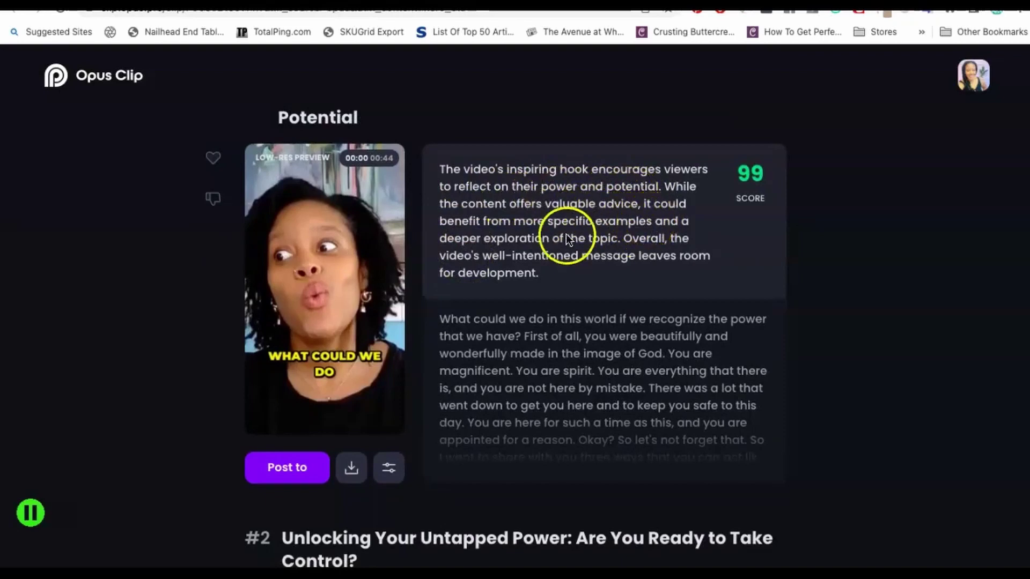
{"action": "scroll", "coordinate": [613, 239], "scroll_direction": "down", "scroll_amount": 1}
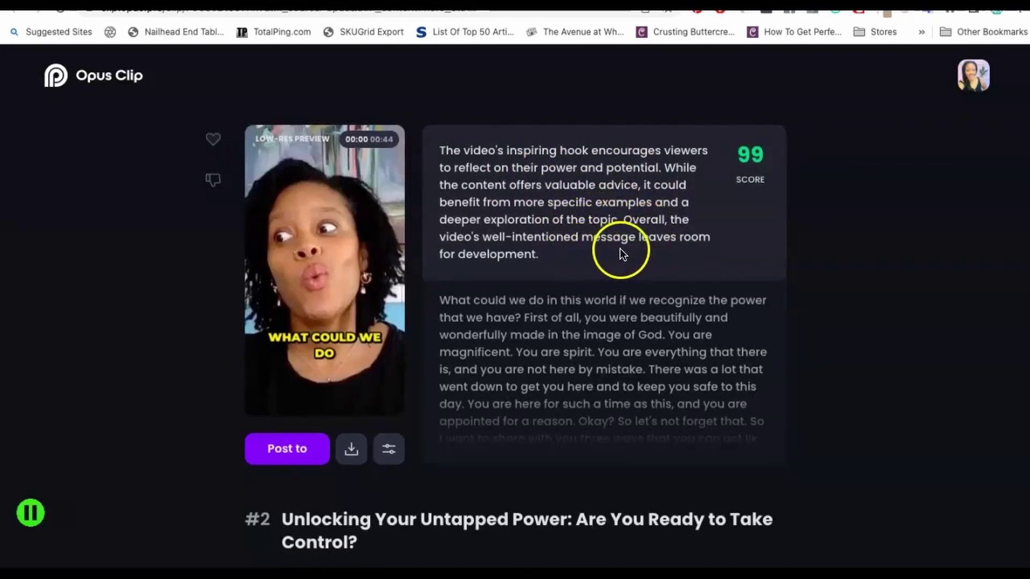
{"action": "scroll", "coordinate": [542, 252], "scroll_direction": "down", "scroll_amount": 2}
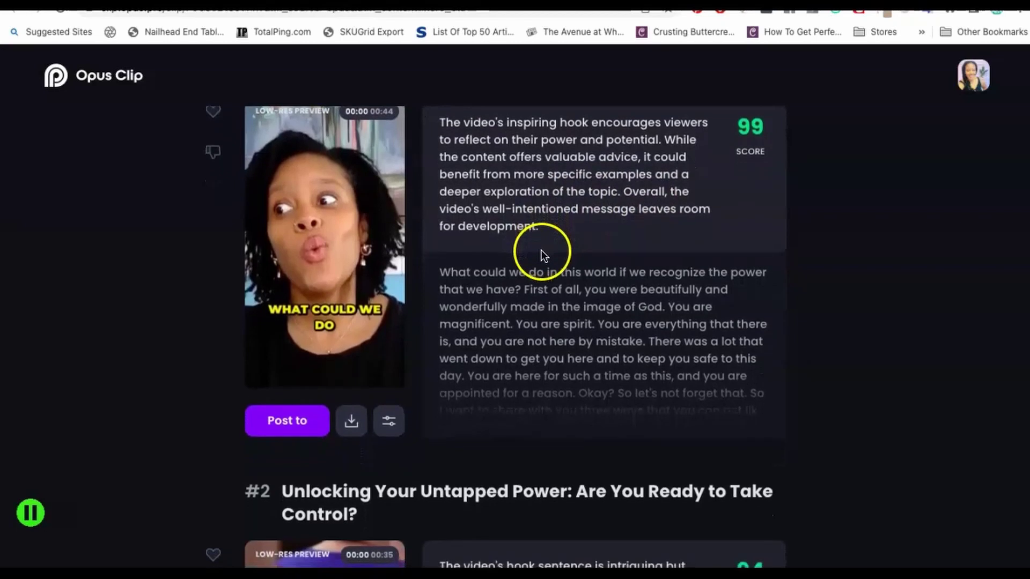
{"action": "mouse_move", "coordinate": [758, 133]}
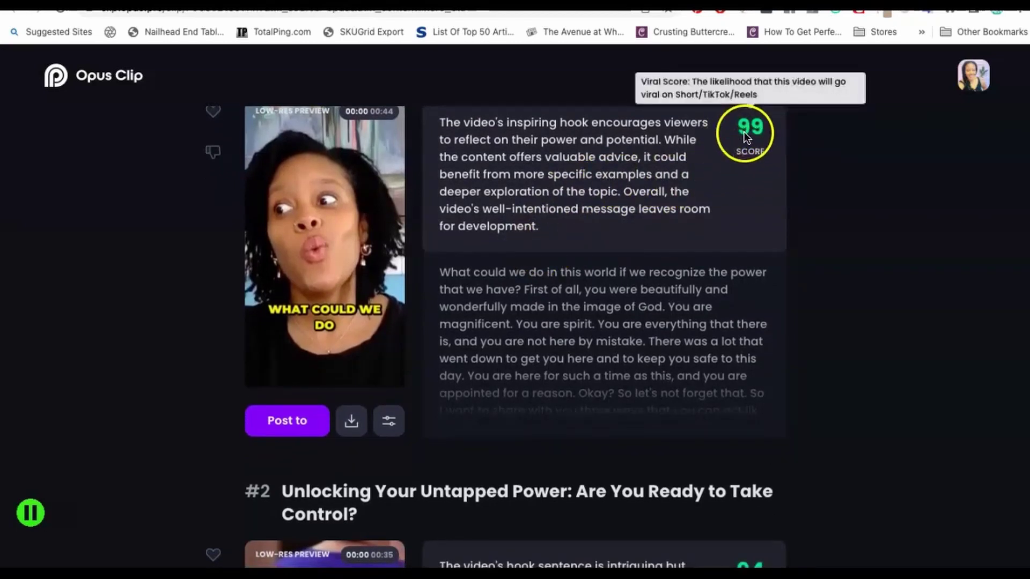
Step: Play clip #5's preview and continue down to clip #6, the pinky-finger clip scoring 79
{"action": "scroll", "coordinate": [590, 257], "scroll_direction": "down", "scroll_amount": 6}
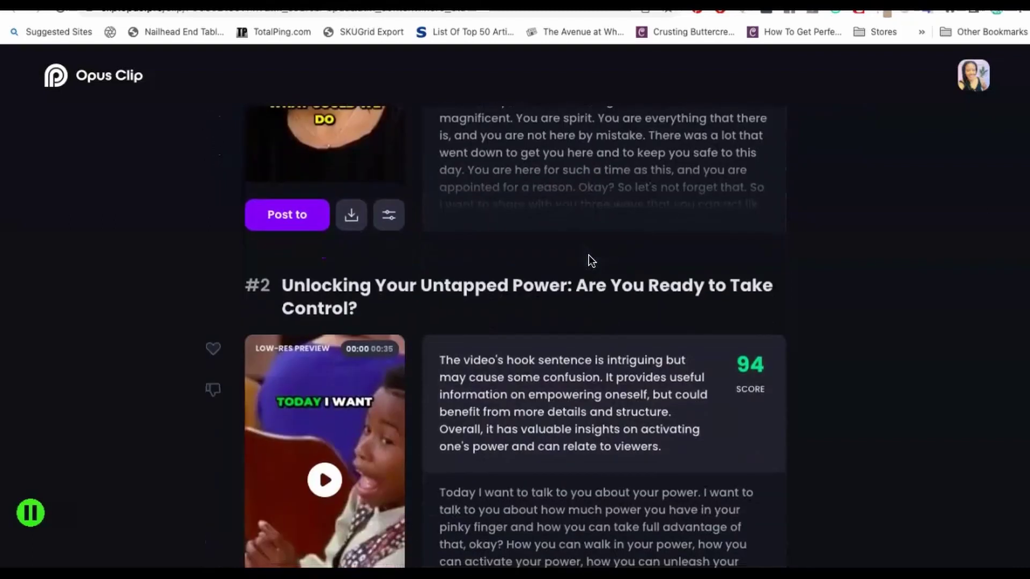
{"action": "scroll", "coordinate": [593, 205], "scroll_direction": "down", "scroll_amount": 8}
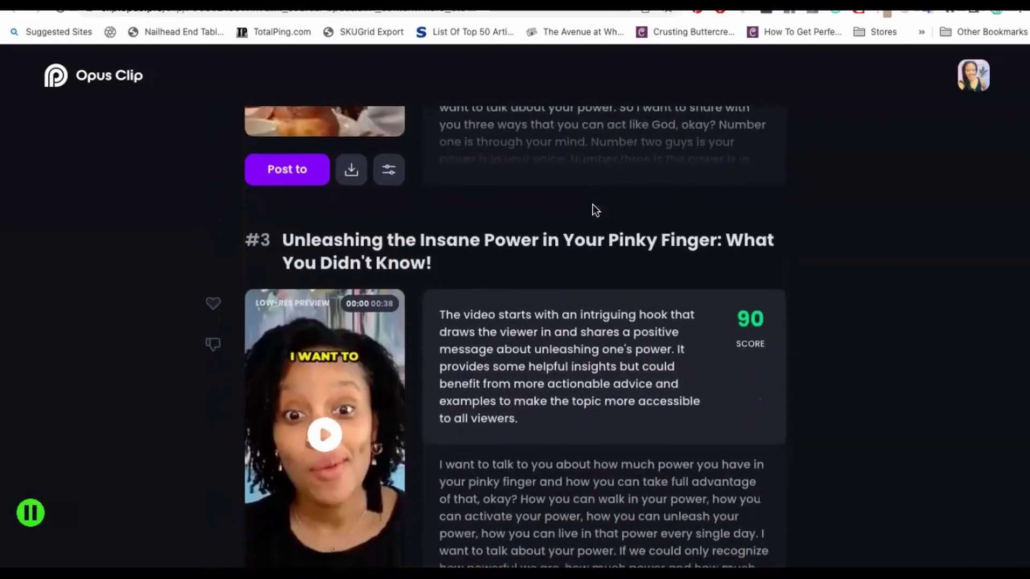
{"action": "scroll", "coordinate": [593, 205], "scroll_direction": "down", "scroll_amount": 11}
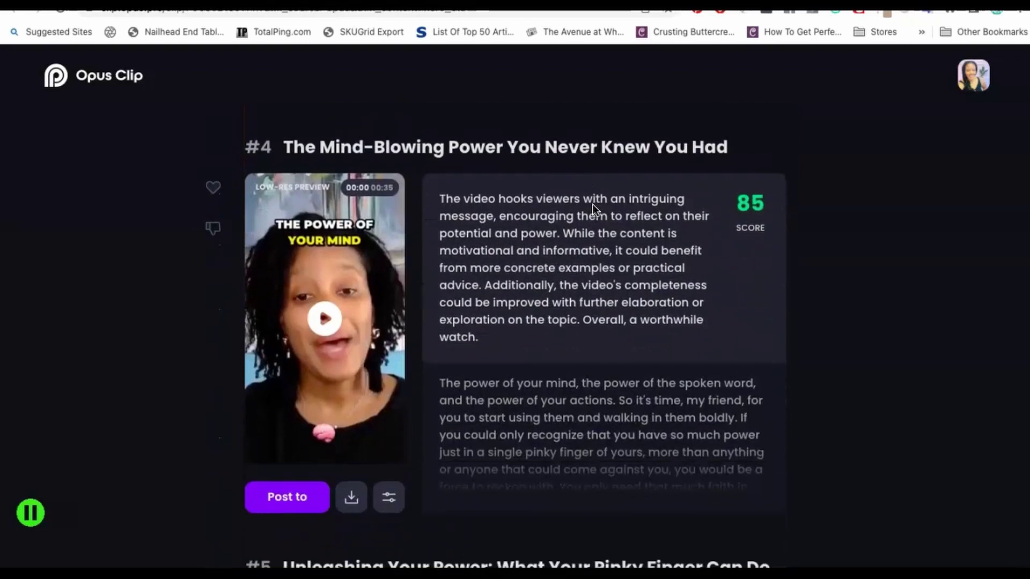
{"action": "scroll", "coordinate": [593, 205], "scroll_direction": "down", "scroll_amount": 6}
{"action": "left_click", "coordinate": [323, 350]}
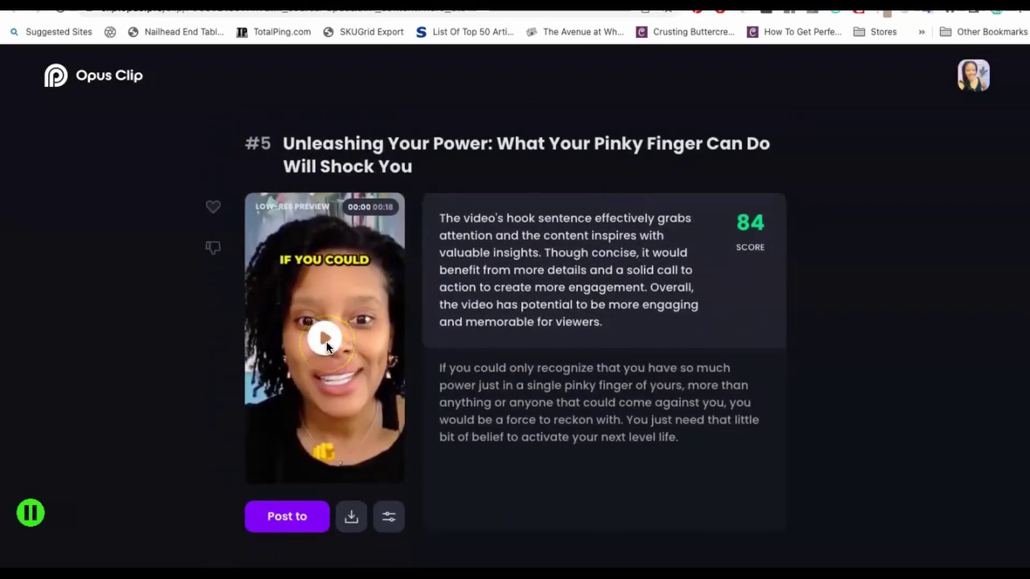
{"action": "scroll", "coordinate": [459, 308], "scroll_direction": "up", "scroll_amount": 1}
{"action": "scroll", "coordinate": [459, 311], "scroll_direction": "down", "scroll_amount": 1}
{"action": "scroll", "coordinate": [459, 309], "scroll_direction": "down", "scroll_amount": 6}
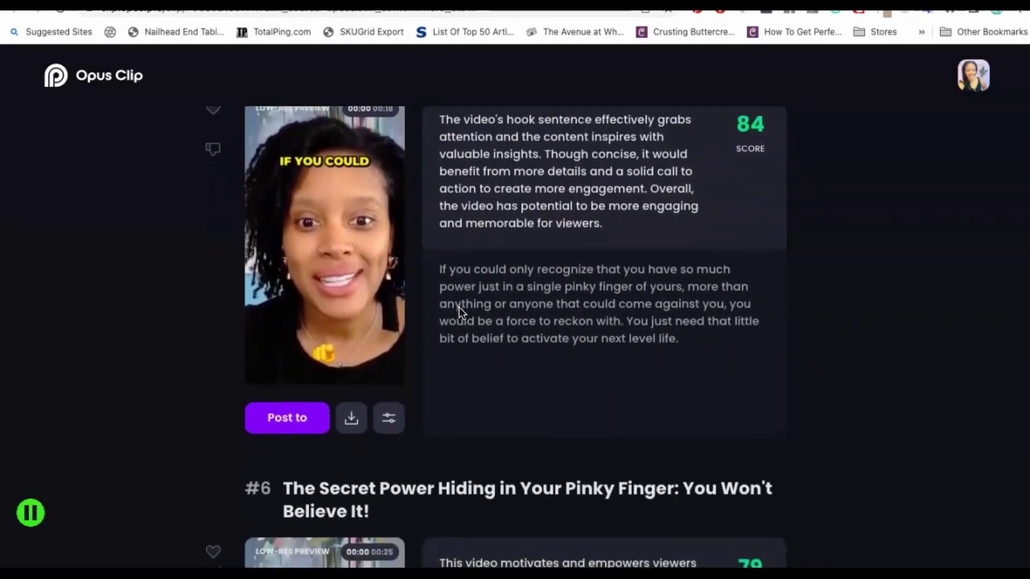
{"action": "scroll", "coordinate": [460, 308], "scroll_direction": "down", "scroll_amount": 2}
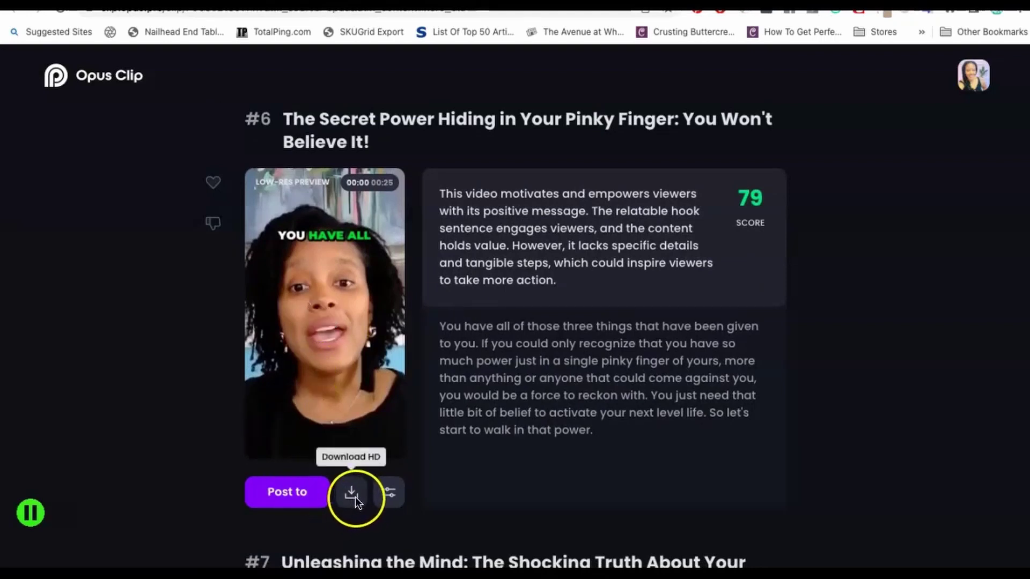
Step: View clip #6's posting destinations (YouTube Shorts, TikTok, Instagram) and close the dialog
{"action": "left_click", "coordinate": [293, 498]}
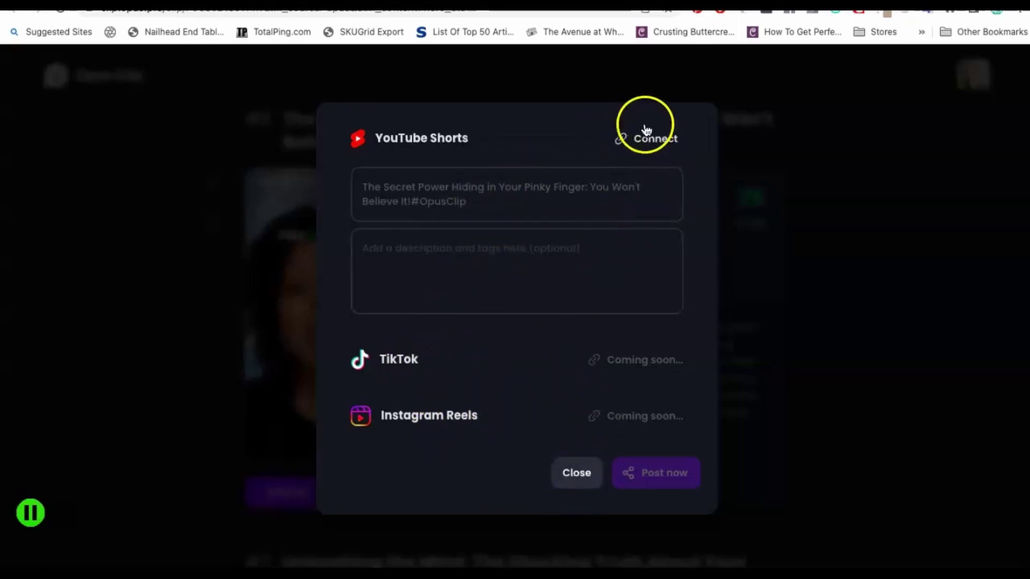
{"action": "left_click", "coordinate": [575, 472]}
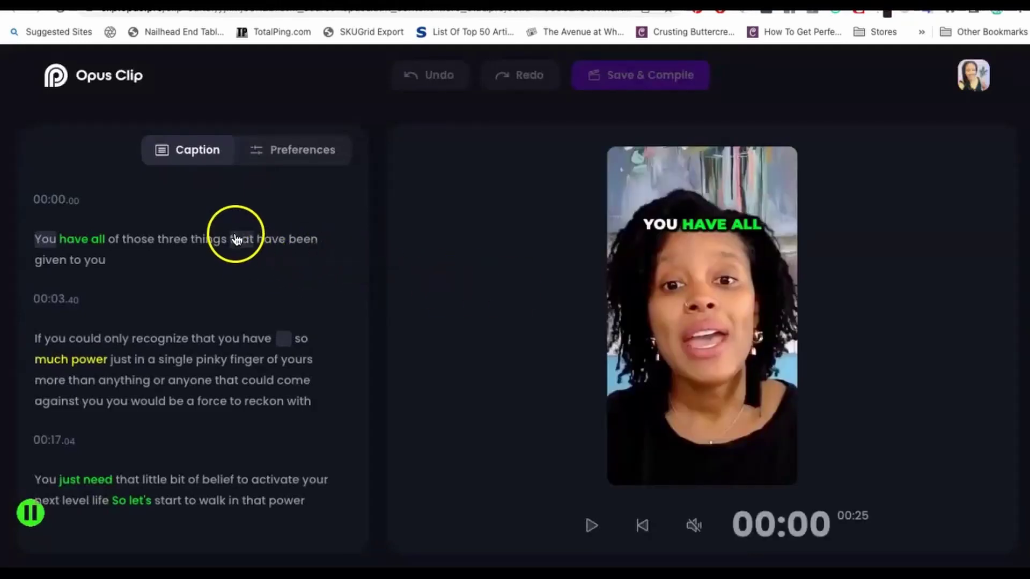
Step: In the pinky-finger clip's caption transcript, highlight the word 'could' in green
{"action": "mouse_move", "coordinate": [224, 247]}
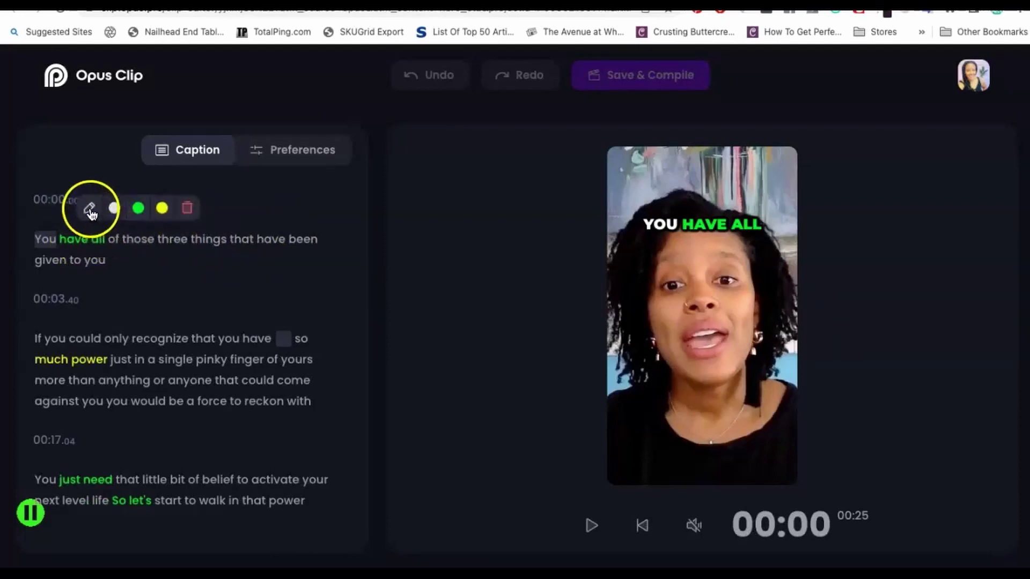
{"action": "left_click", "coordinate": [90, 210]}
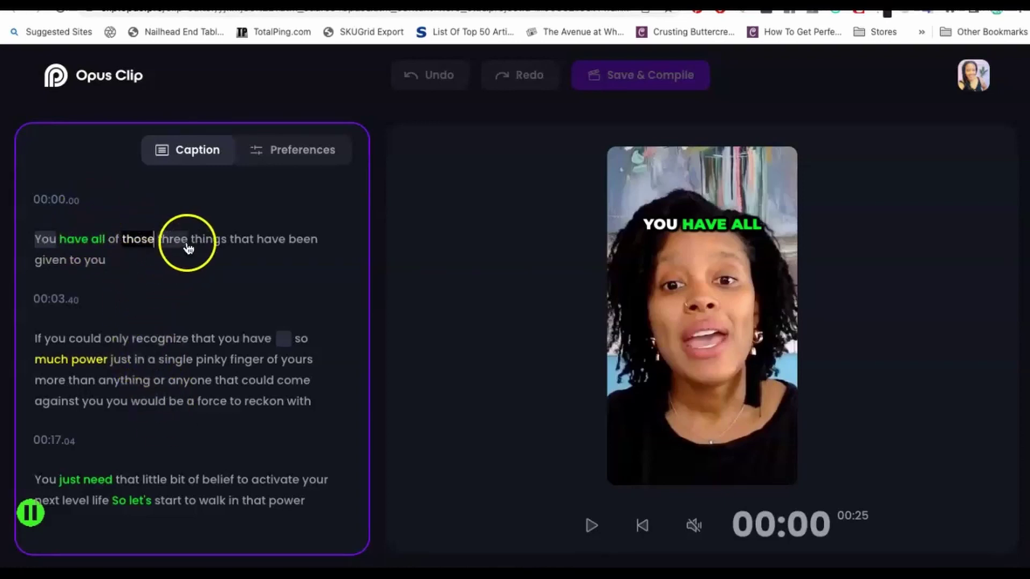
{"action": "left_click", "coordinate": [260, 382]}
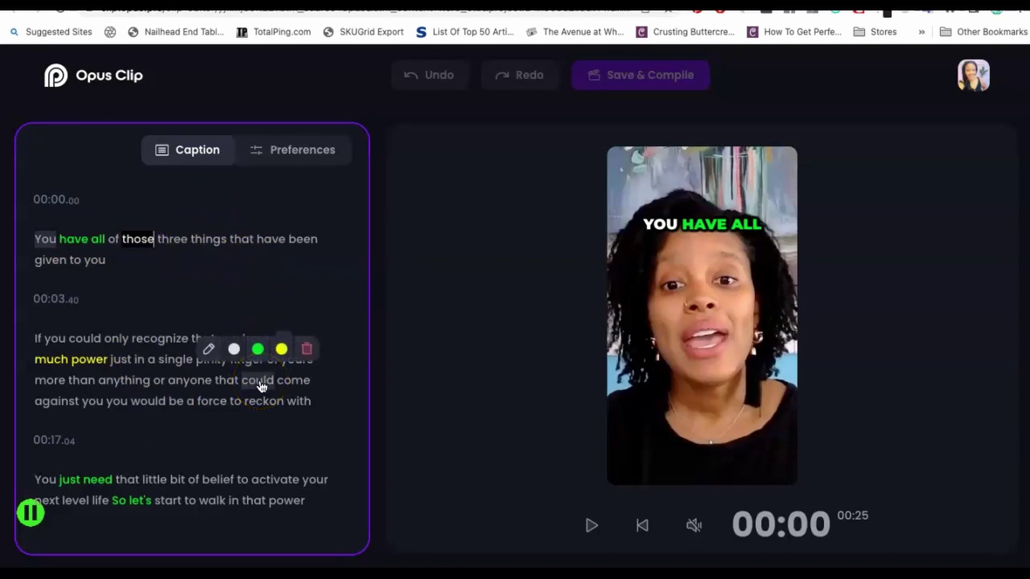
{"action": "left_click", "coordinate": [258, 351]}
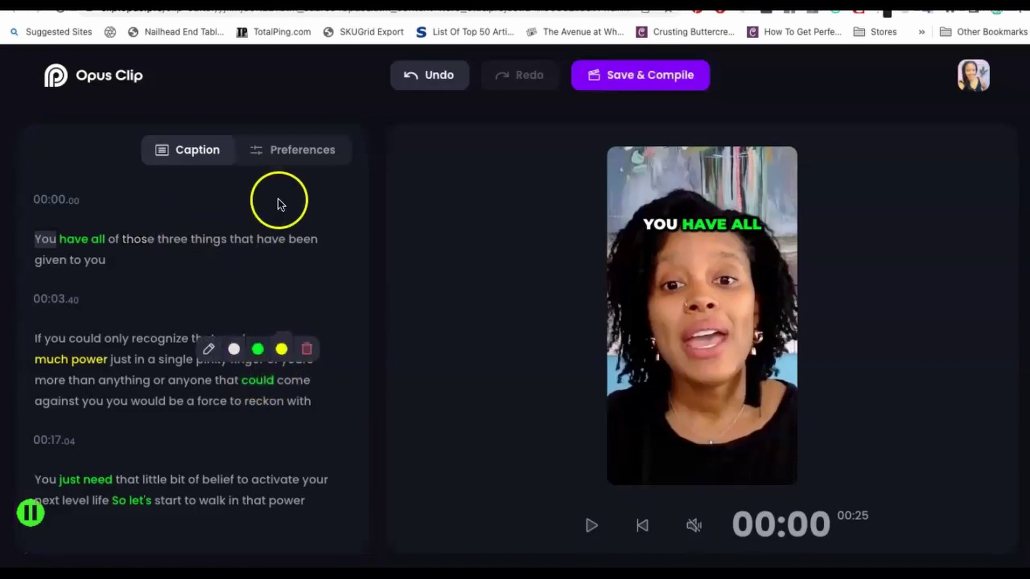
Step: Show the clip's Preferences and look over its layout and text settings
{"action": "left_click", "coordinate": [293, 152]}
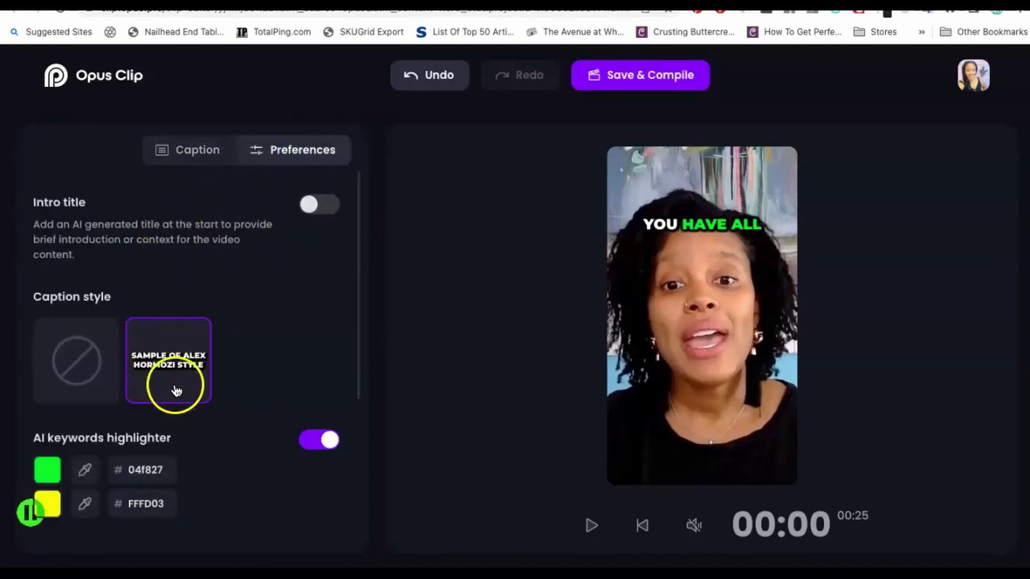
{"action": "scroll", "coordinate": [208, 295], "scroll_direction": "down", "scroll_amount": 2}
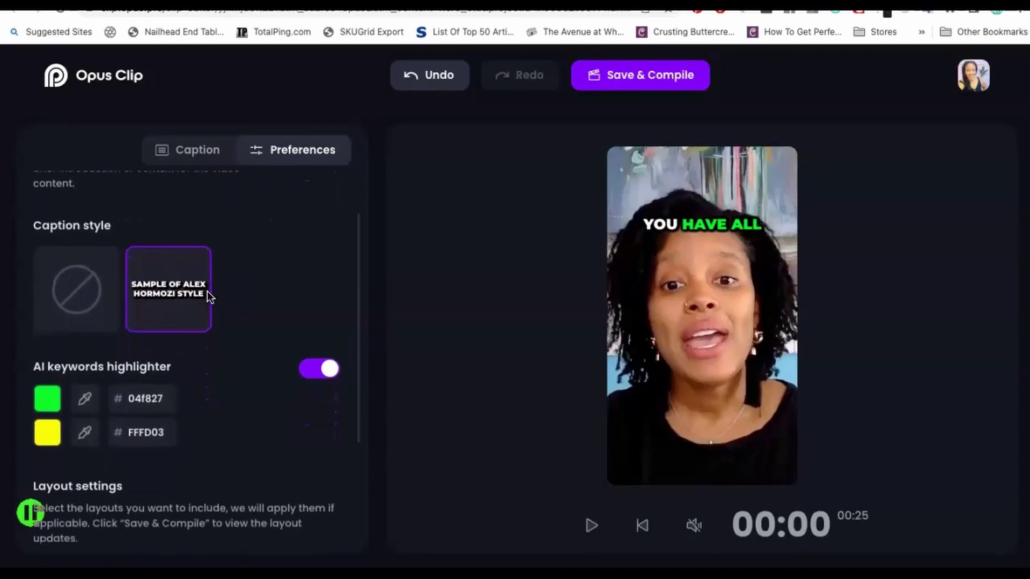
{"action": "scroll", "coordinate": [208, 295], "scroll_direction": "down", "scroll_amount": 2}
{"action": "scroll", "coordinate": [207, 296], "scroll_direction": "up", "scroll_amount": 2}
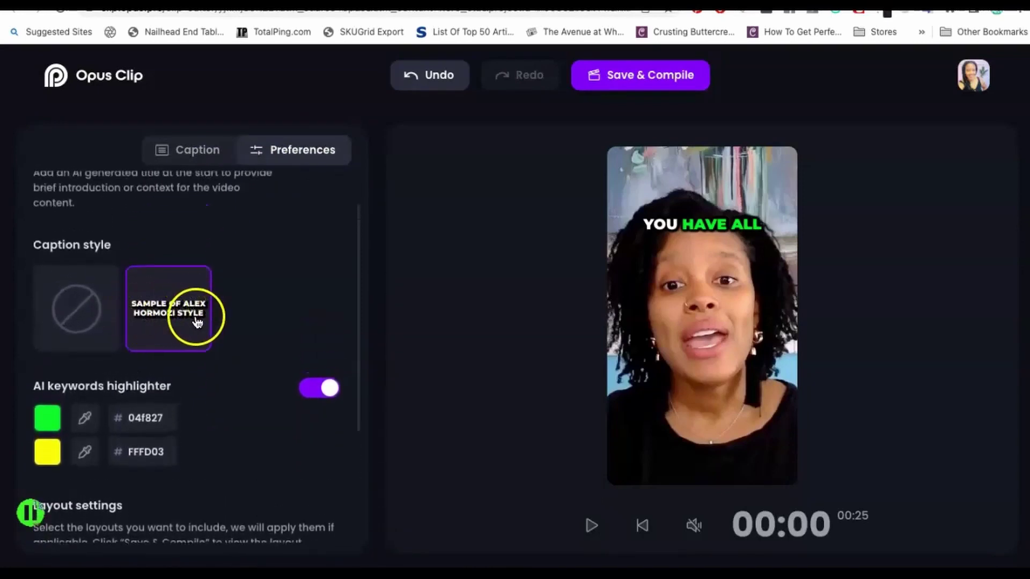
{"action": "scroll", "coordinate": [227, 259], "scroll_direction": "up", "scroll_amount": 2}
{"action": "scroll", "coordinate": [227, 260], "scroll_direction": "down", "scroll_amount": 1}
{"action": "scroll", "coordinate": [227, 260], "scroll_direction": "up", "scroll_amount": 1}
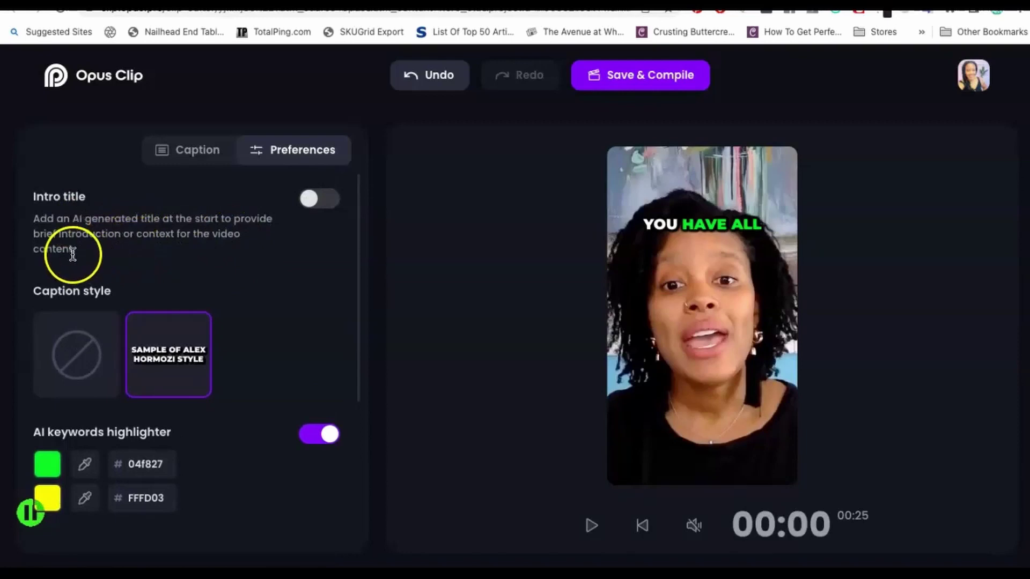
Step: Turn on the AI intro title and start picking a new green highlight colour
{"action": "left_click", "coordinate": [318, 210]}
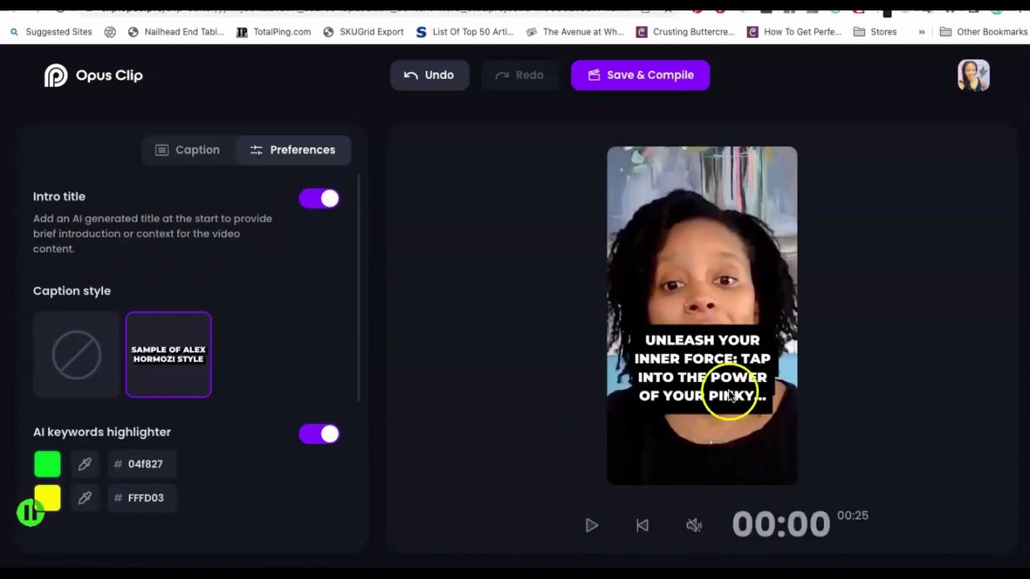
{"action": "scroll", "coordinate": [241, 317], "scroll_direction": "down", "scroll_amount": 5}
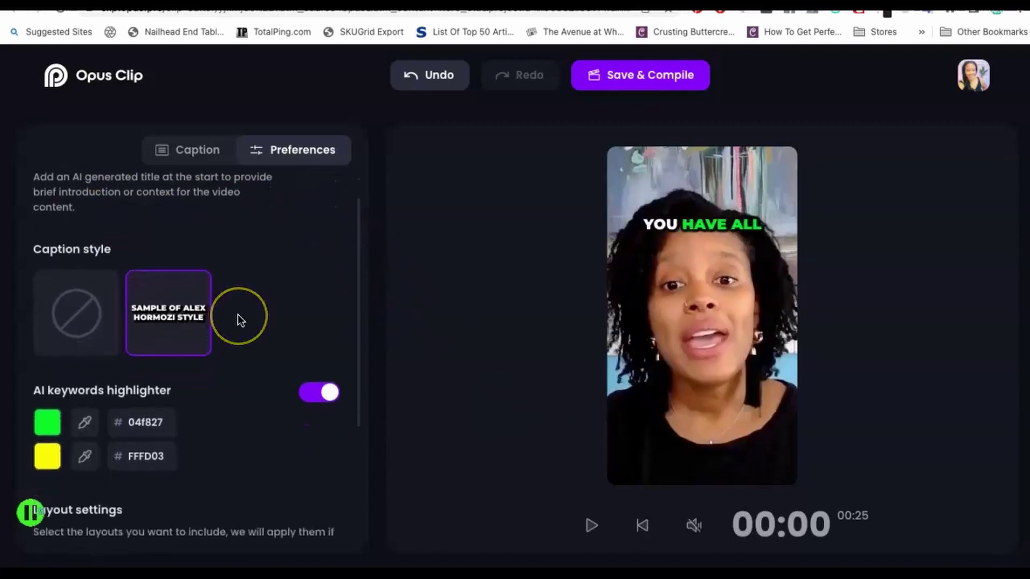
{"action": "left_click", "coordinate": [85, 258]}
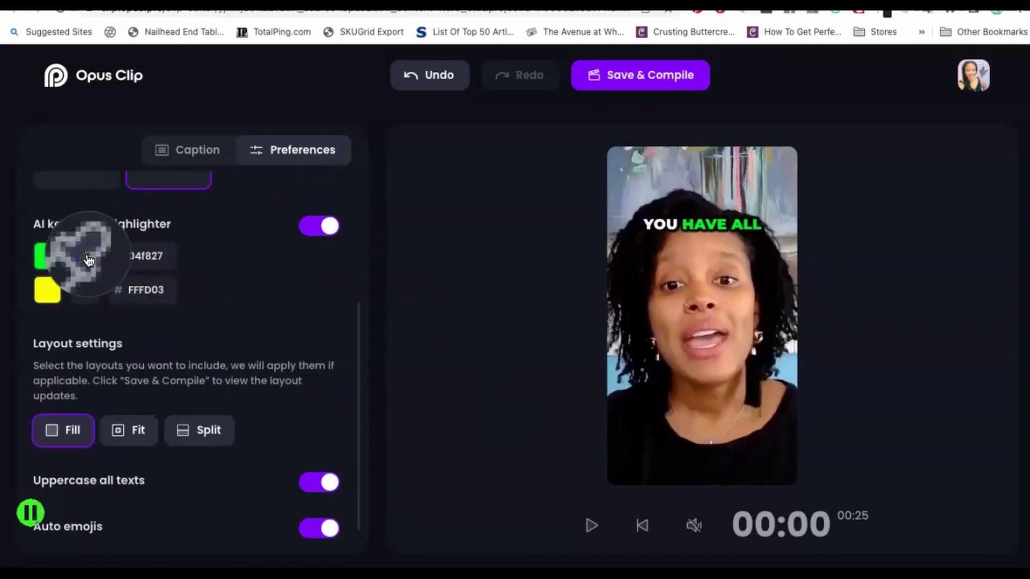
Step: Sample 14171F as the first highlight colour, then try Fit and Split before keeping only Fill
{"action": "left_click", "coordinate": [185, 273]}
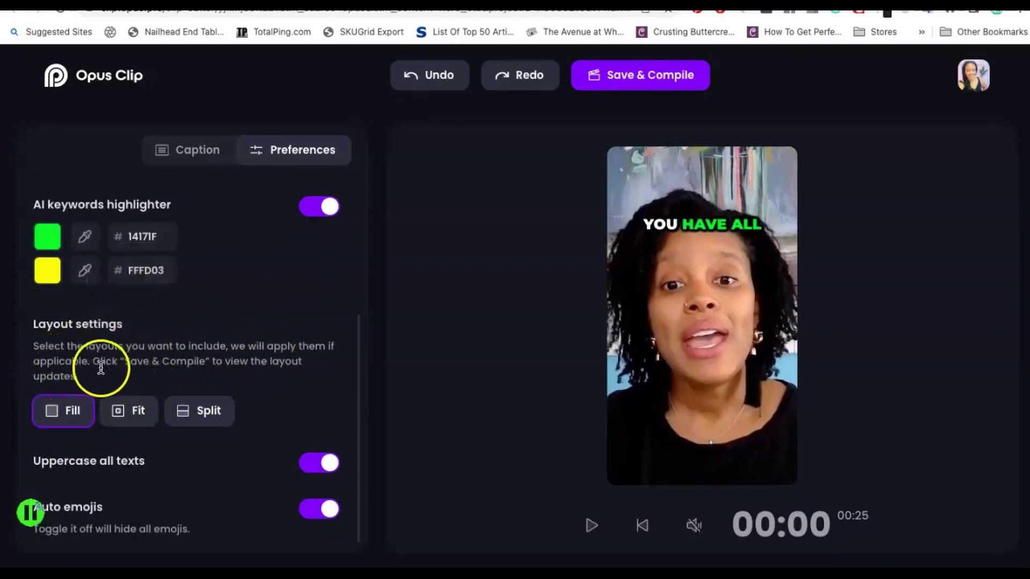
{"action": "left_click", "coordinate": [132, 412]}
{"action": "left_click", "coordinate": [212, 413]}
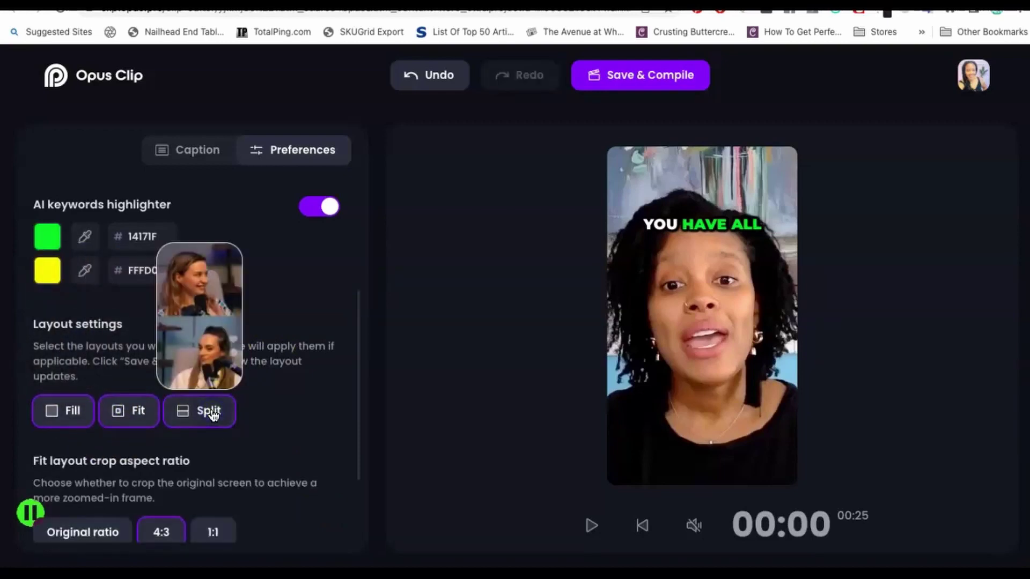
{"action": "left_click", "coordinate": [127, 411]}
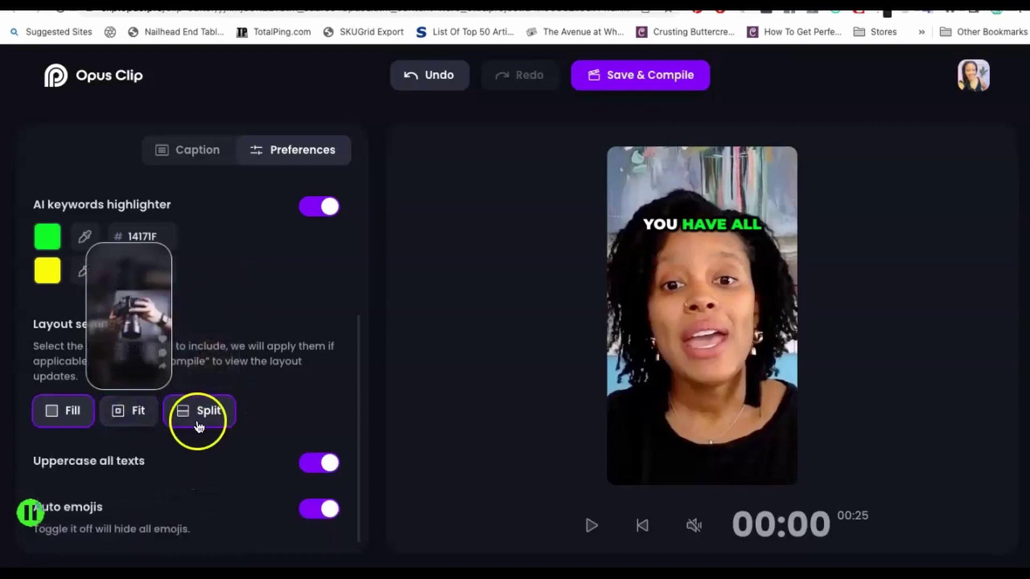
{"action": "left_click", "coordinate": [73, 411]}
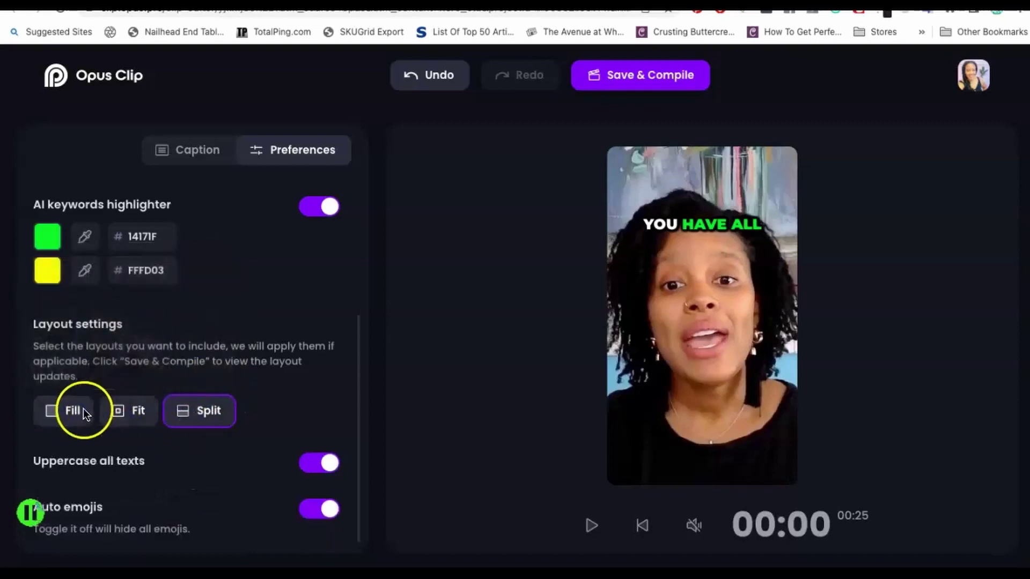
{"action": "left_click", "coordinate": [66, 413]}
{"action": "left_click", "coordinate": [219, 414]}
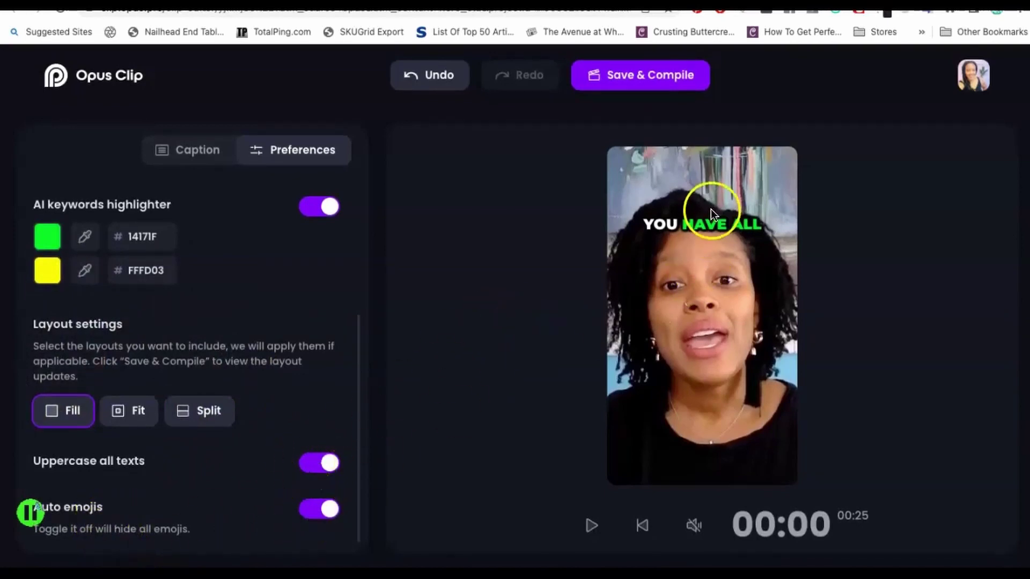
{"action": "scroll", "coordinate": [286, 475], "scroll_direction": "up", "scroll_amount": 5}
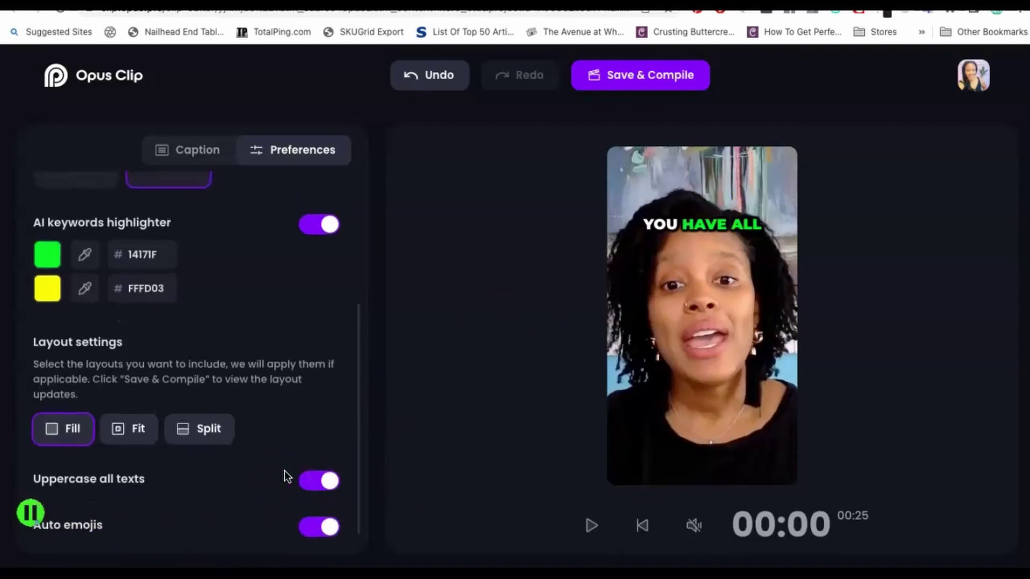